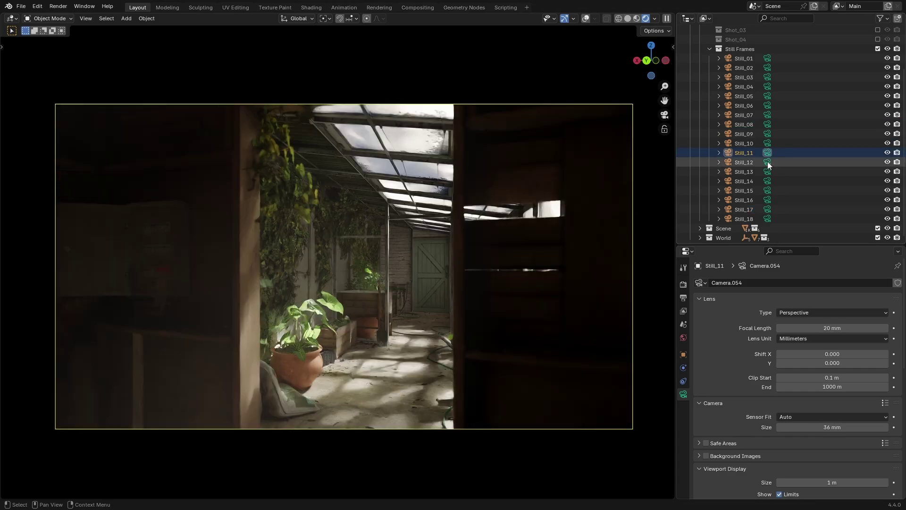
Step: View the alley through the Still_10 camera from the Outliner
{"action": "left_click", "coordinate": [768, 144]}
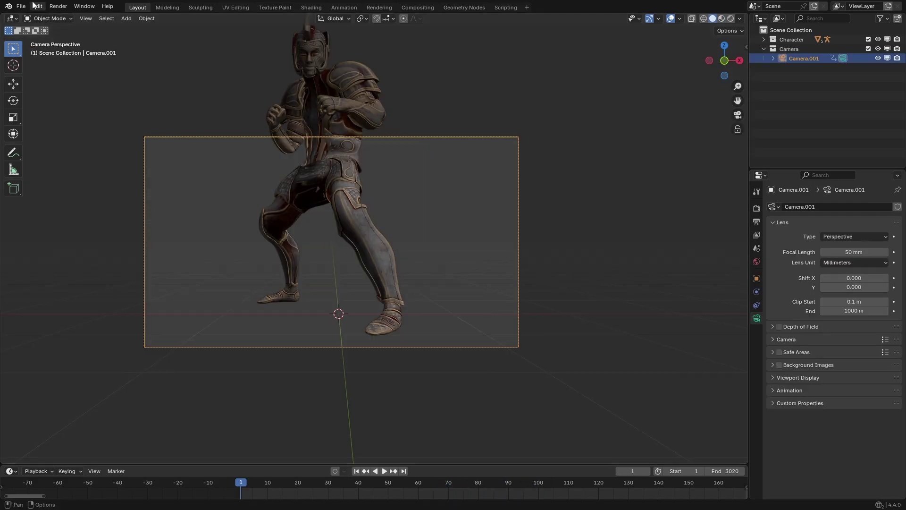
Step: Install the AutoCam_1-0-0.zip add-on from disk in Preferences
{"action": "left_click", "coordinate": [38, 6]}
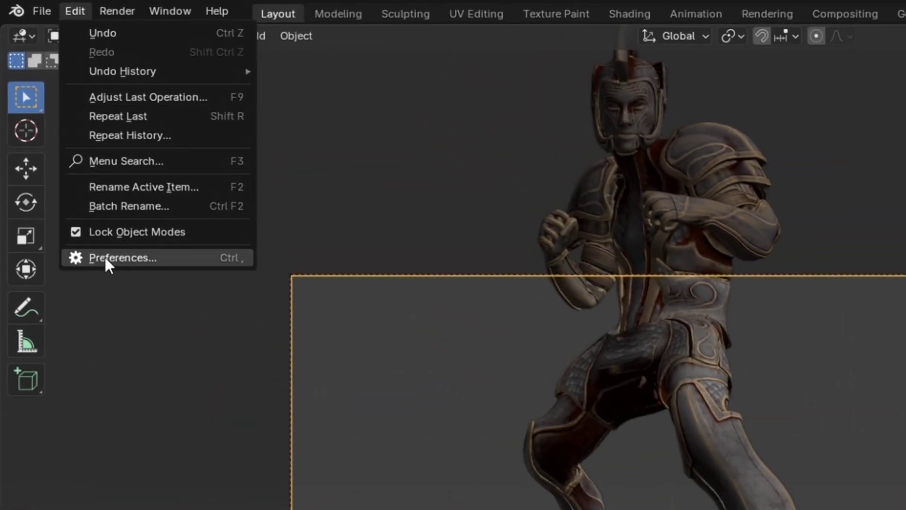
{"action": "left_click", "coordinate": [141, 256]}
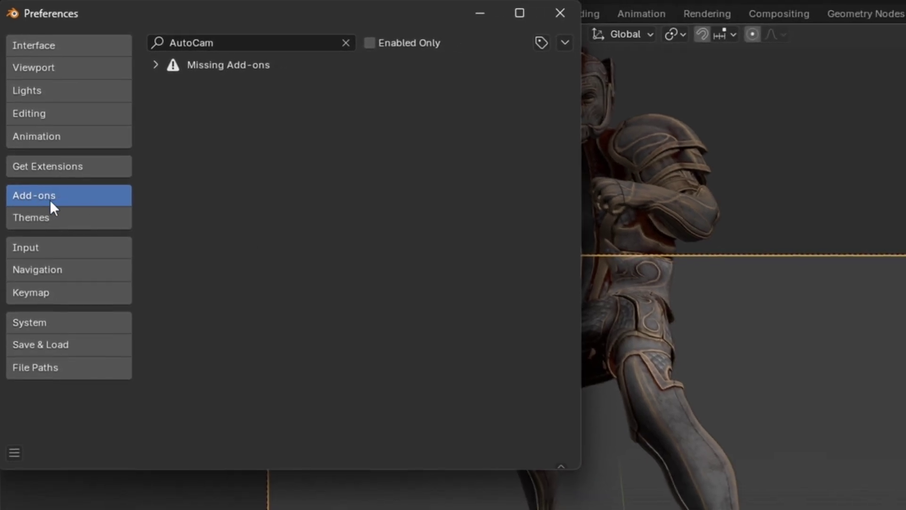
{"action": "left_click", "coordinate": [564, 44]}
{"action": "left_click", "coordinate": [468, 88]}
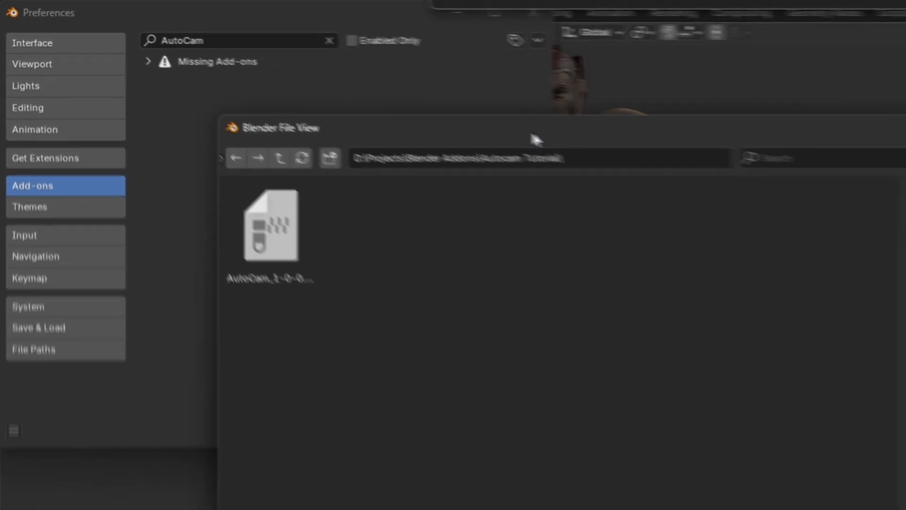
{"action": "left_click_drag", "start_coordinate": [412, 285], "coordinate": [175, 143]}
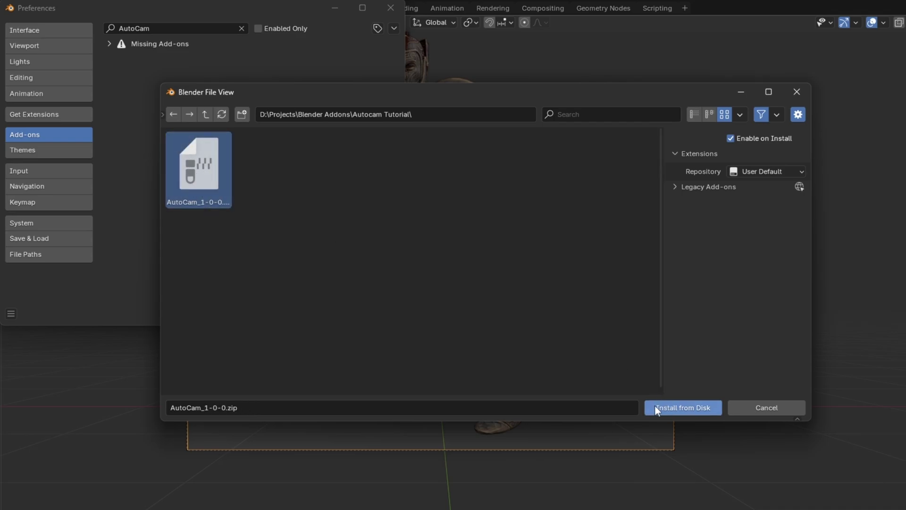
{"action": "left_click", "coordinate": [695, 408]}
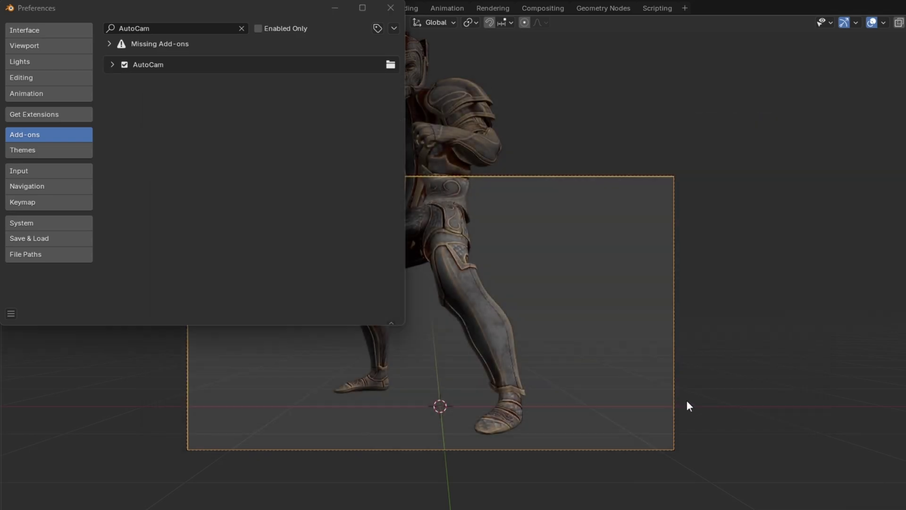
Step: Toggle the AutoCam add-on's checkbox until it is left enabled
{"action": "left_click", "coordinate": [112, 65]}
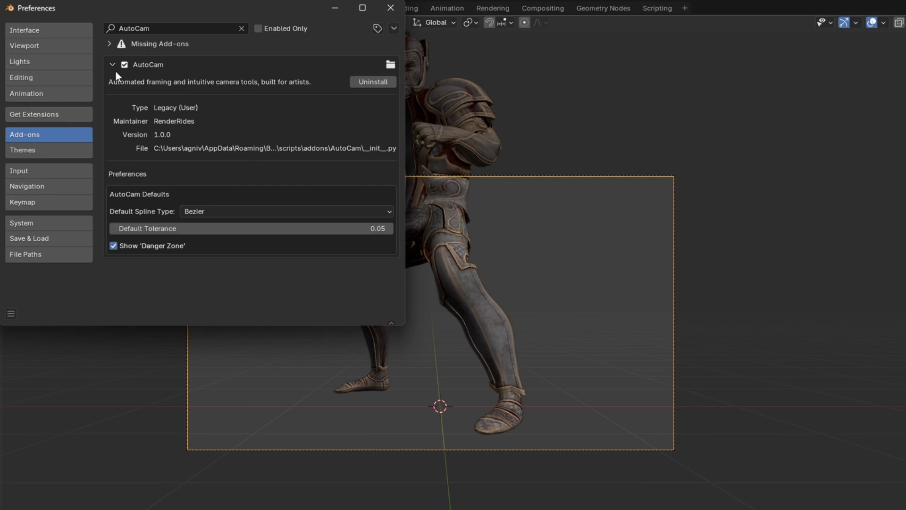
{"action": "left_click", "coordinate": [123, 64]}
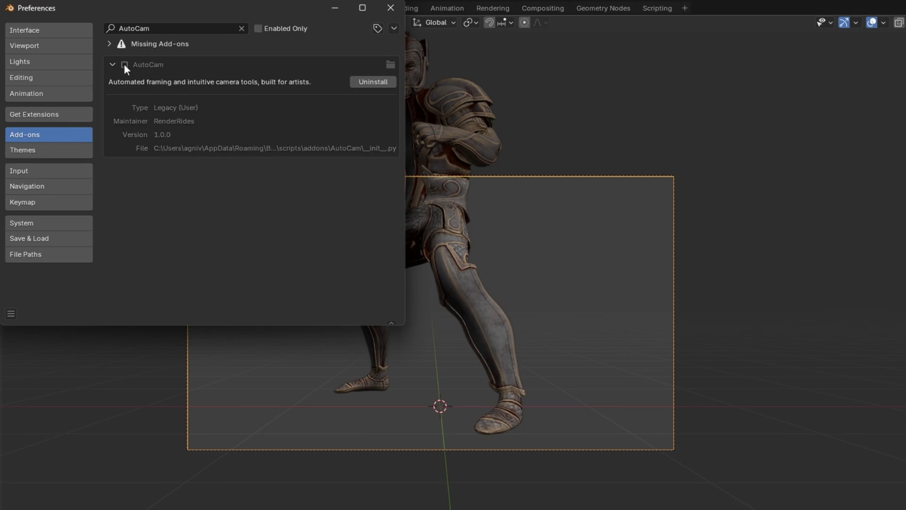
{"action": "left_click", "coordinate": [124, 64]}
{"action": "left_click", "coordinate": [112, 65]}
{"action": "left_click", "coordinate": [124, 64]}
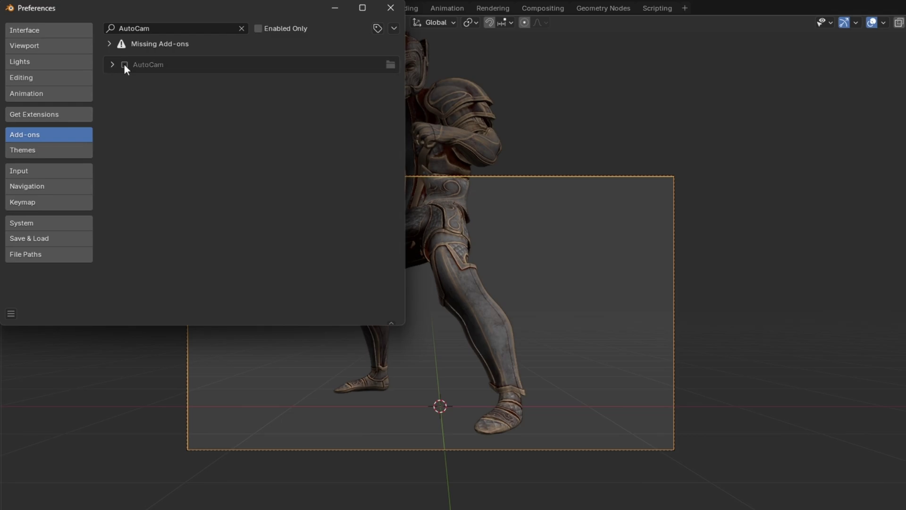
{"action": "left_click", "coordinate": [126, 64]}
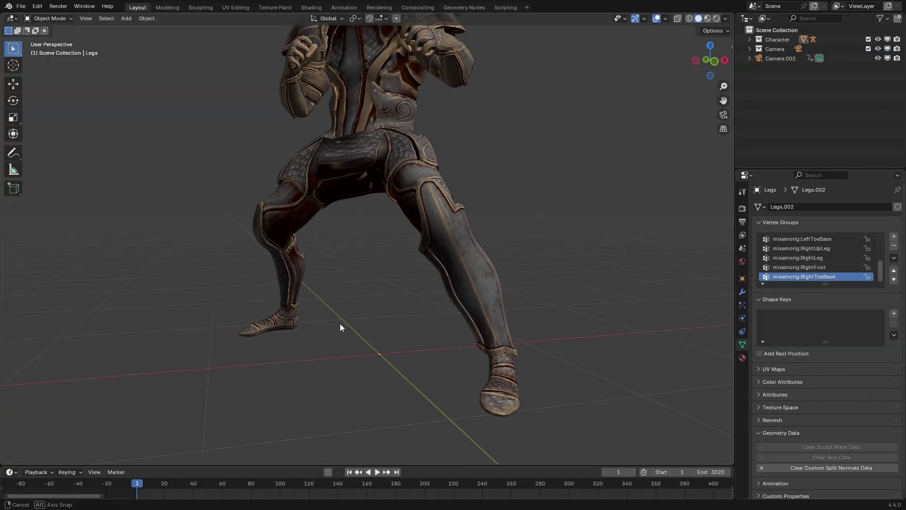
Step: Add a NURBS path looping around the fighter and give Camera.002 a Follow Path constraint
{"action": "middle_click_drag", "start_coordinate": [340, 324], "coordinate": [401, 280]}
{"action": "key", "text": "shift+a"}
{"action": "left_click", "coordinate": [401, 279]}
{"action": "key", "text": "Tab"}
{"action": "middle_click_drag", "start_coordinate": [352, 254], "coordinate": [425, 142]}
{"action": "key", "text": "g"}
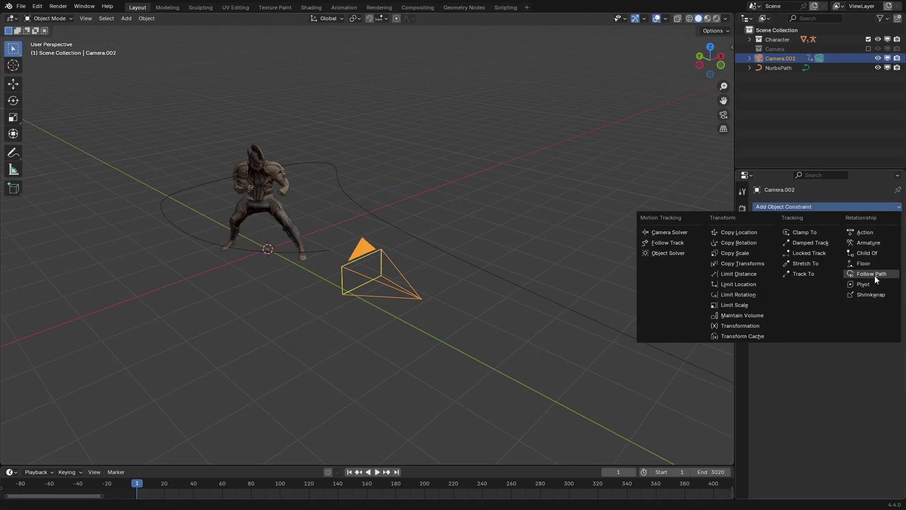
{"action": "left_click", "coordinate": [874, 276]}
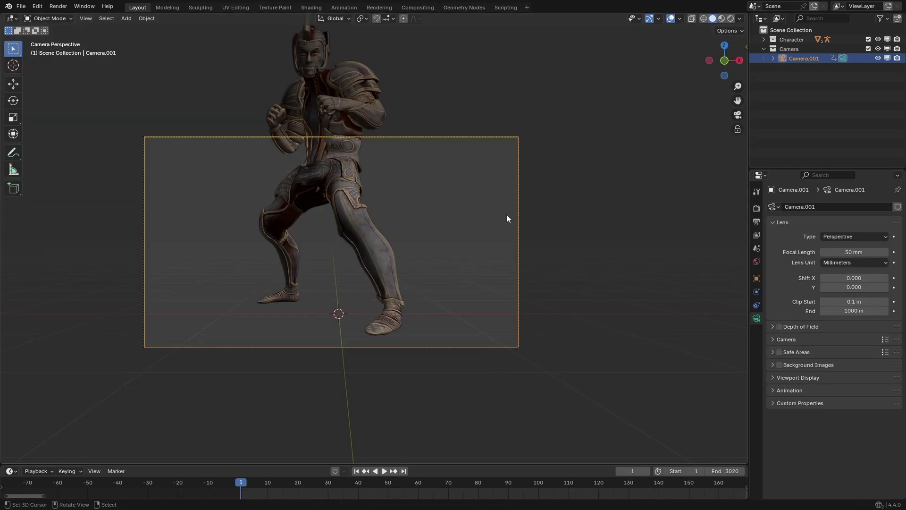
Step: Show the N sidebar and step through Item, Tool and View to the AutoCam tab
{"action": "key", "text": "n"}
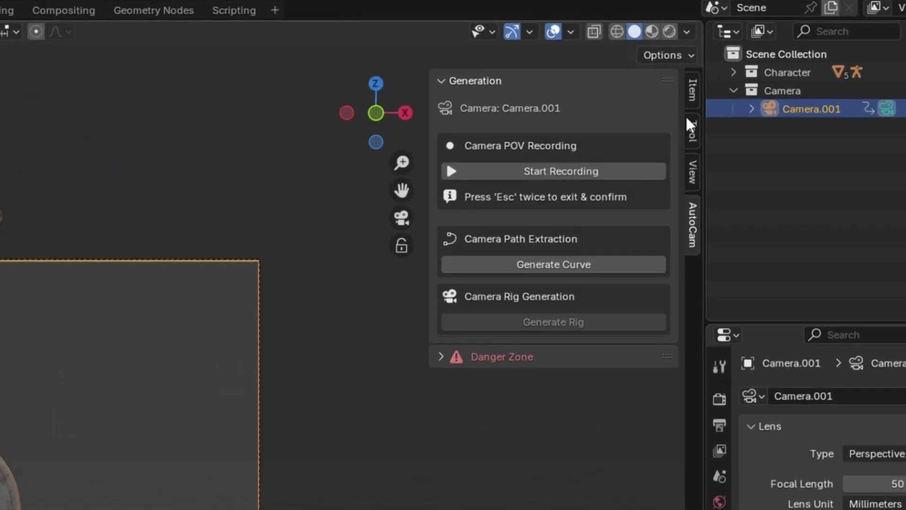
{"action": "left_click", "coordinate": [713, 83]}
{"action": "left_click", "coordinate": [715, 107]}
{"action": "left_click", "coordinate": [717, 137]}
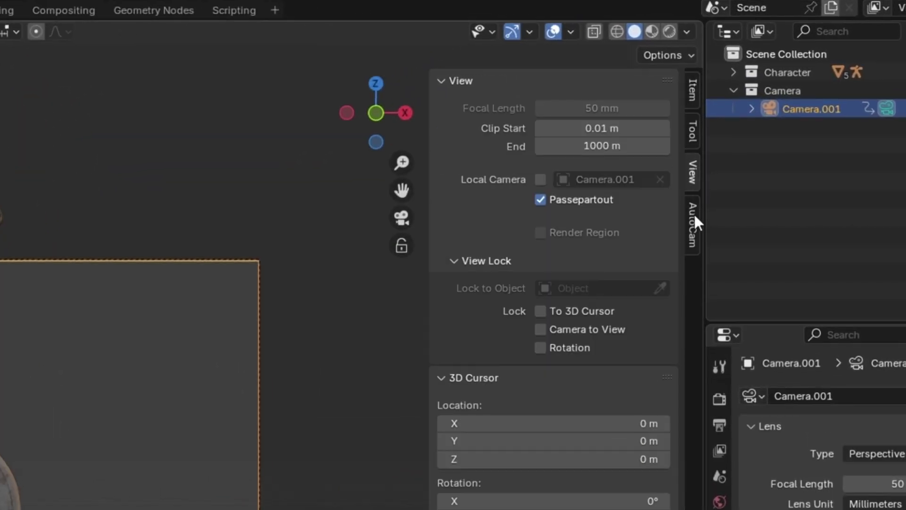
{"action": "left_click", "coordinate": [693, 218]}
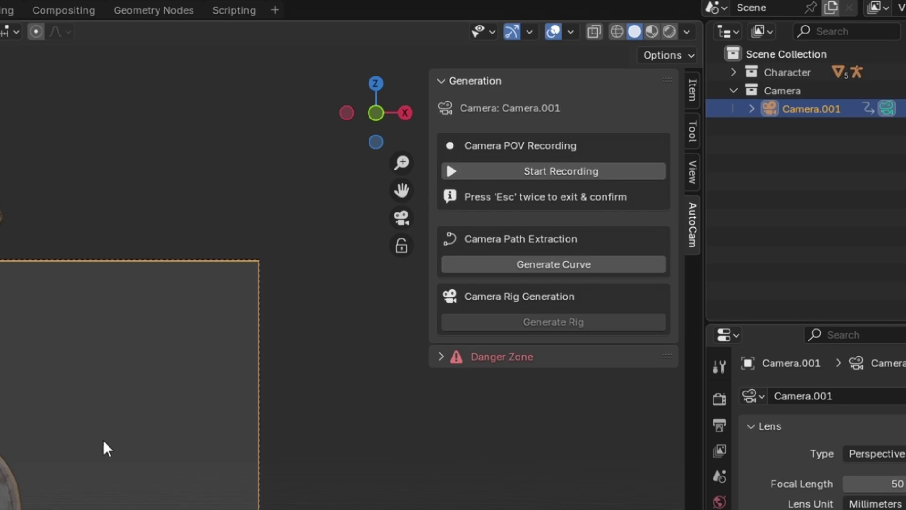
Step: Start AutoCam POV recording and fly Camera.001 around the fighter, then lower and pull back
{"action": "left_click", "coordinate": [576, 172]}
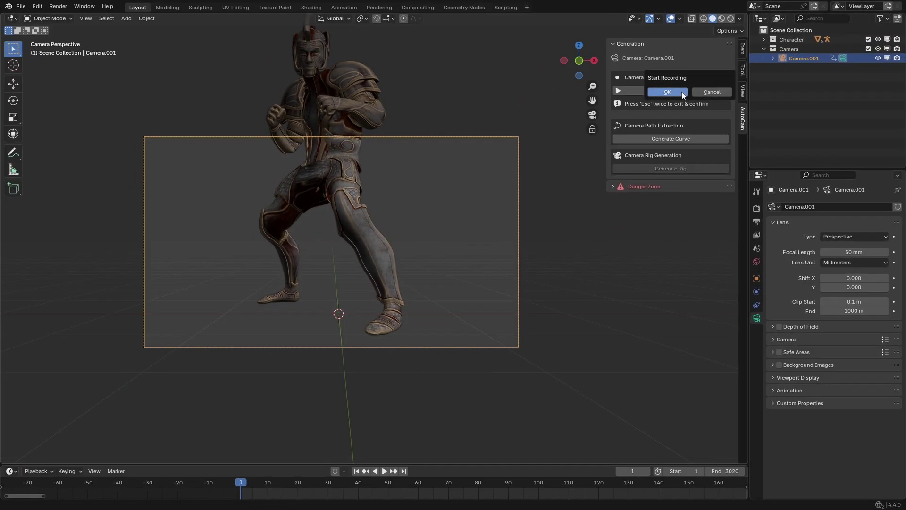
{"action": "left_click", "coordinate": [677, 91]}
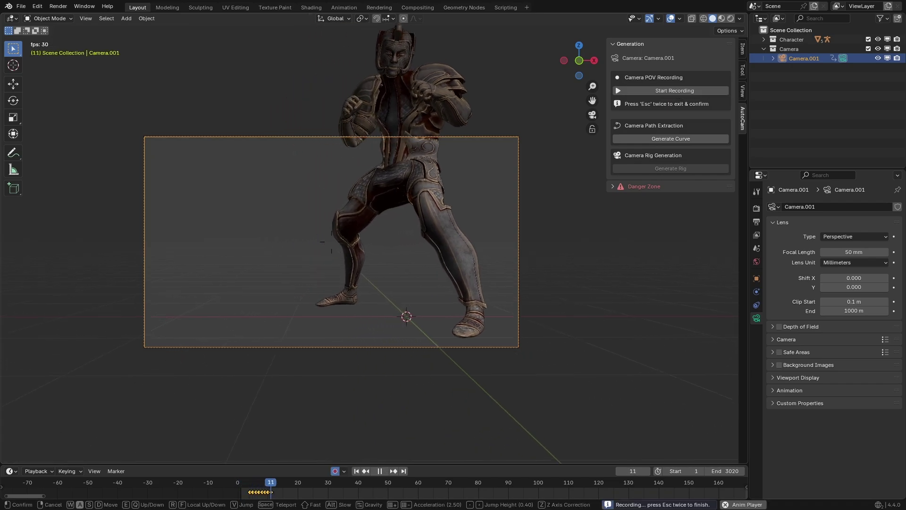
{"action": "key", "text": "d"}
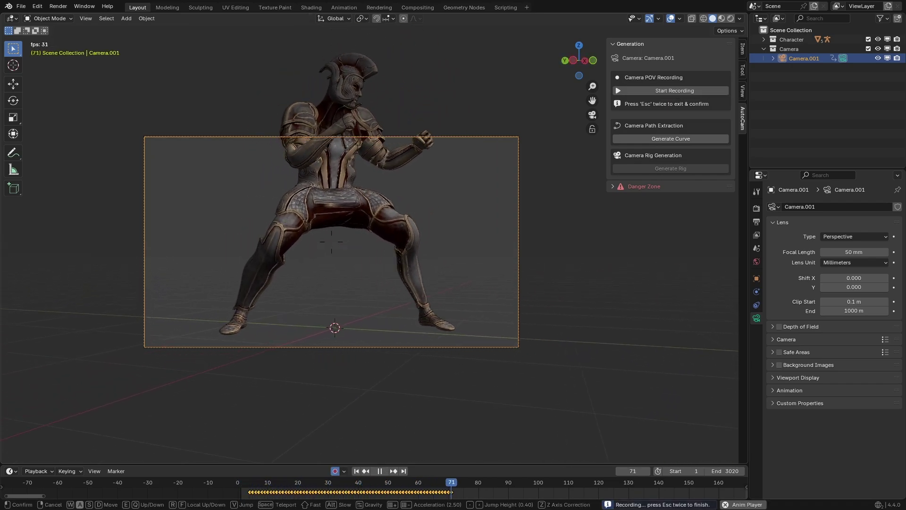
{"action": "key", "text": "d"}
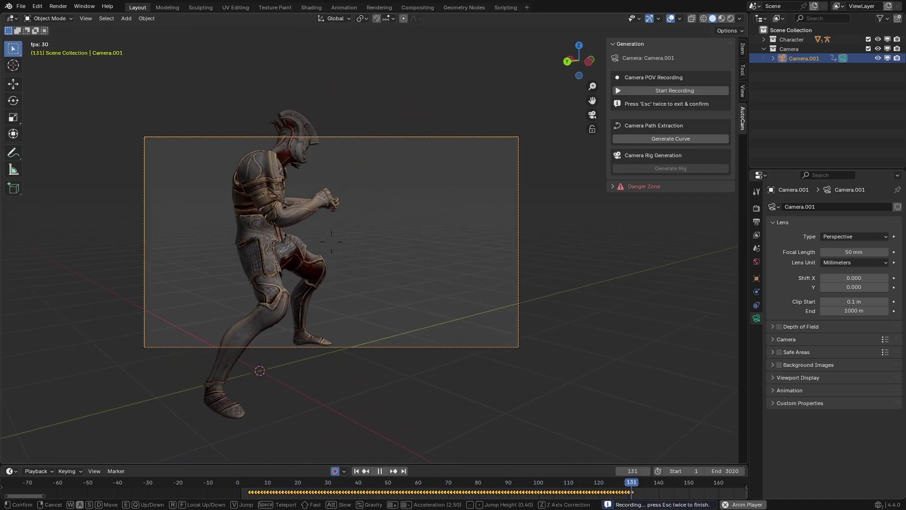
{"action": "key", "text": "d"}
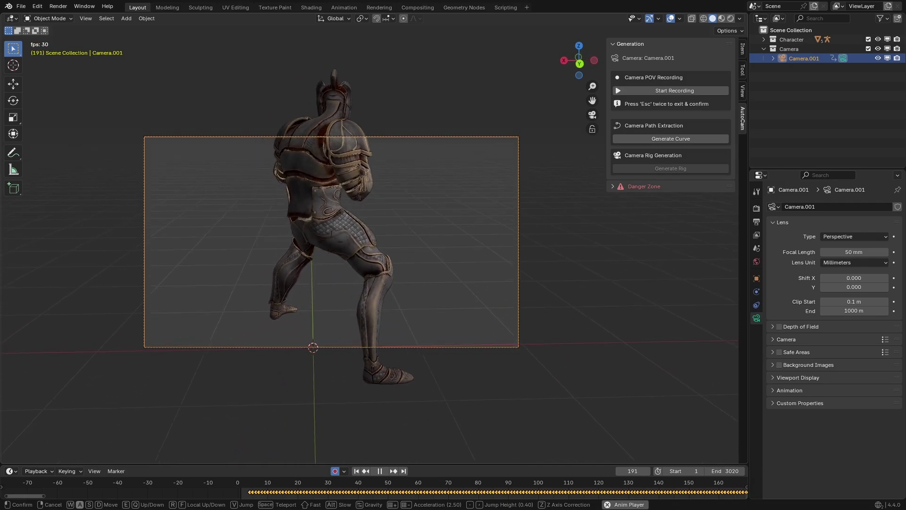
{"action": "key", "text": "d"}
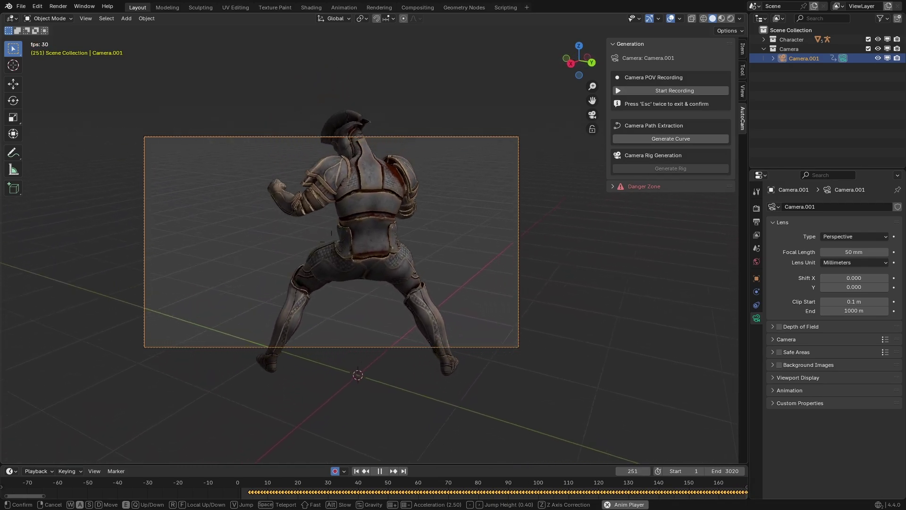
{"action": "key", "text": "d"}
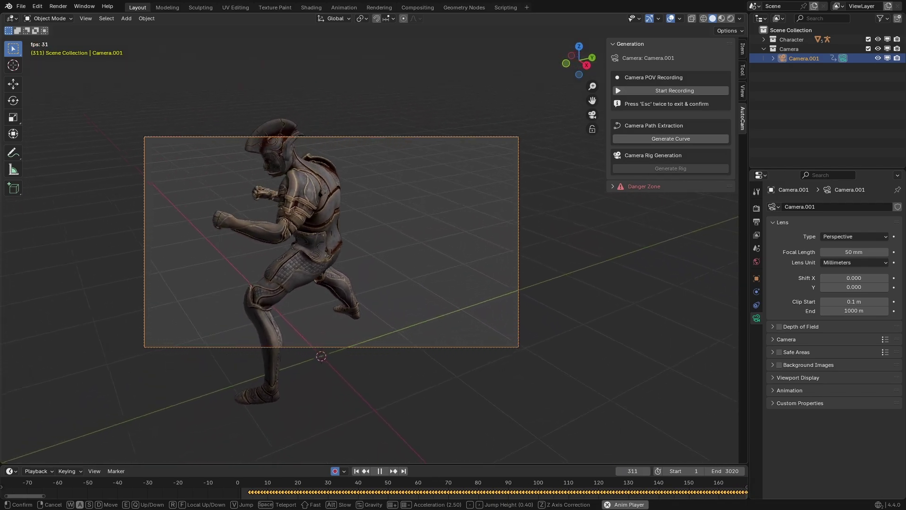
{"action": "key", "text": "d"}
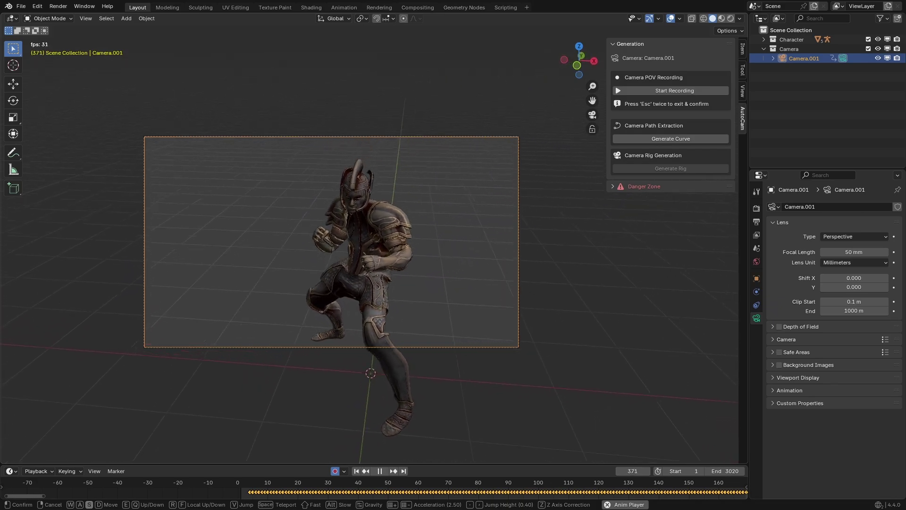
{"action": "key", "text": "q"}
{"action": "key", "text": "s"}
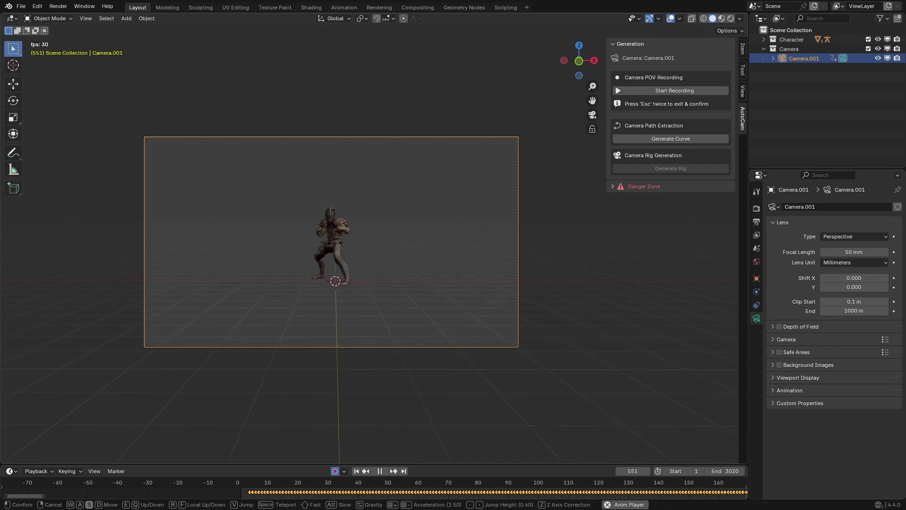
Step: Stop recording with Esc, return to frame 1 and play back Camera.001's recorded move
{"action": "key", "text": "Escape"}
{"action": "key", "text": "Escape"}
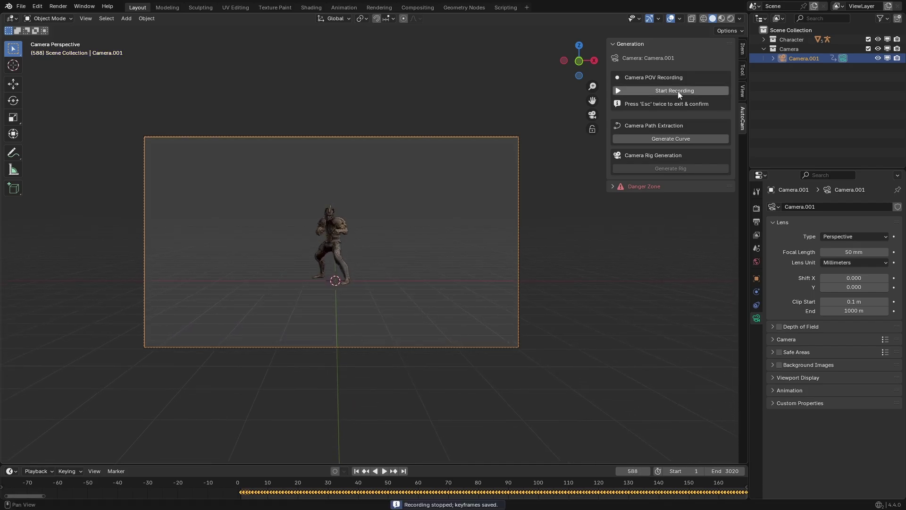
{"action": "scroll", "coordinate": [530, 492], "scroll_direction": "down", "scroll_amount": 8}
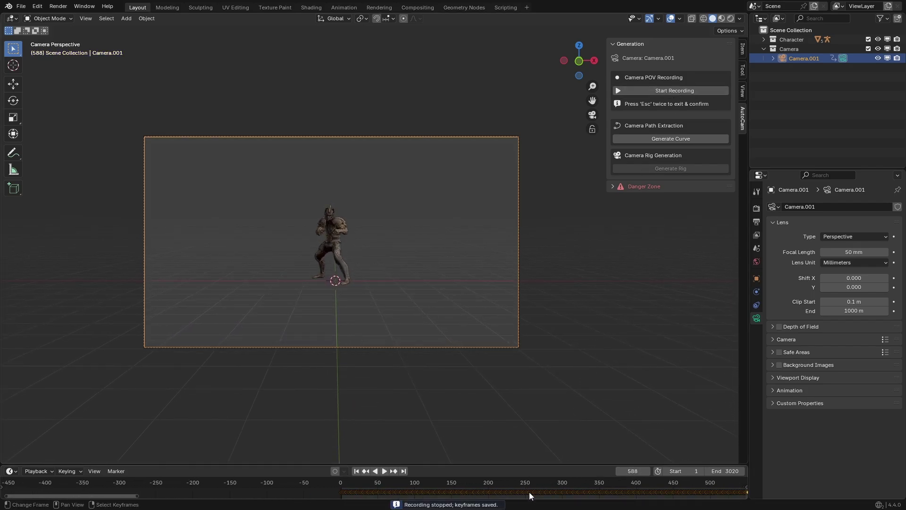
{"action": "scroll", "coordinate": [496, 492], "scroll_direction": "up", "scroll_amount": 9}
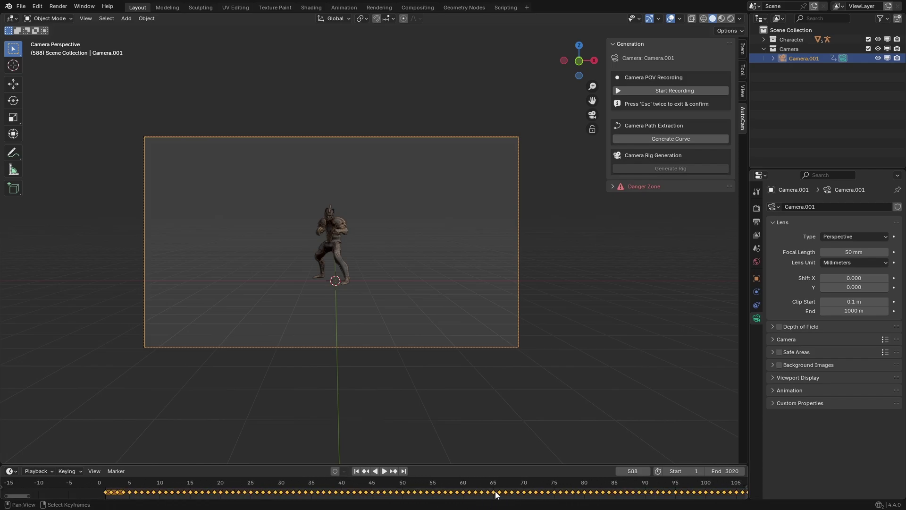
{"action": "key", "text": "shift+Left"}
{"action": "key", "text": "space"}
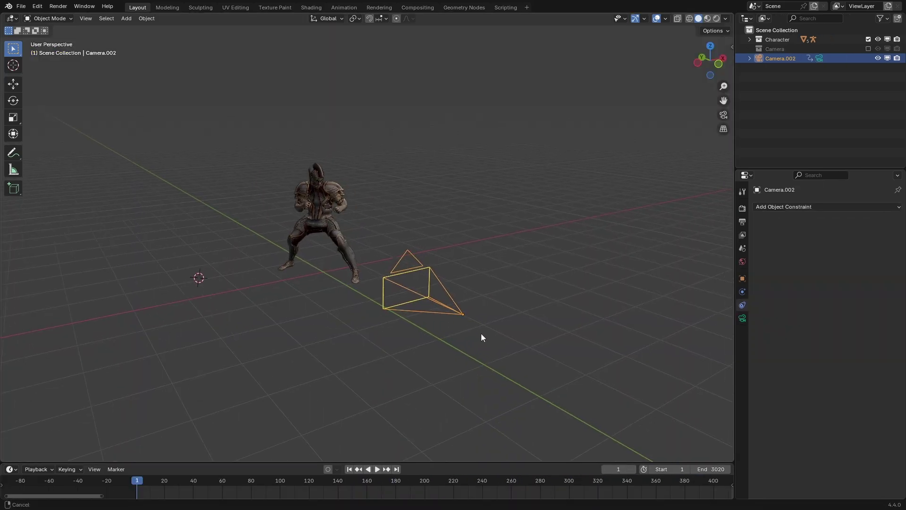
Step: With auto-keying on, key the camera's rotation and movement during playback, shifting keys 29 frames earlier
{"action": "middle_click_drag", "start_coordinate": [481, 337], "coordinate": [470, 331], "text": "shift"}
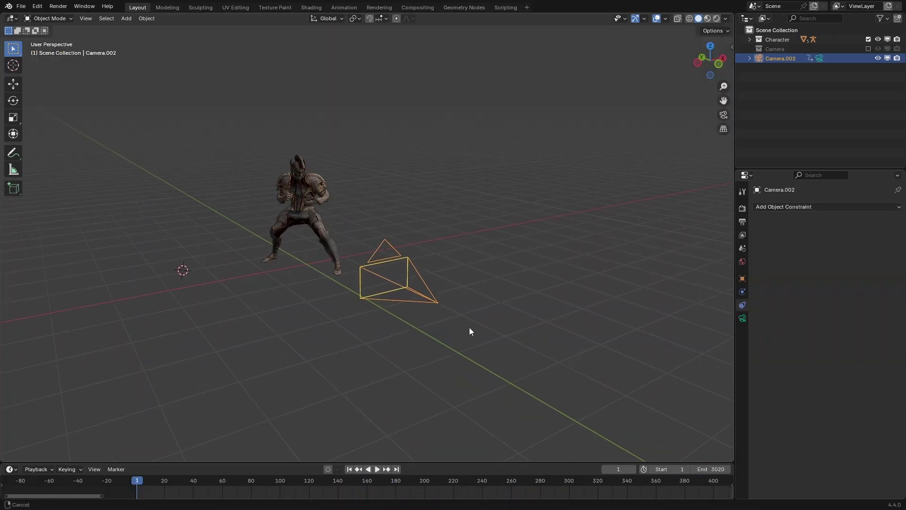
{"action": "left_click", "coordinate": [328, 469]}
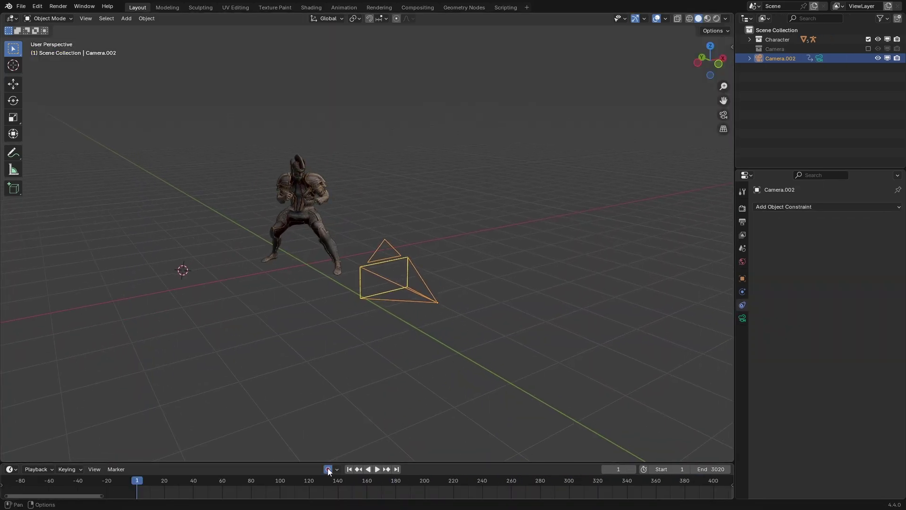
{"action": "left_click", "coordinate": [378, 469]}
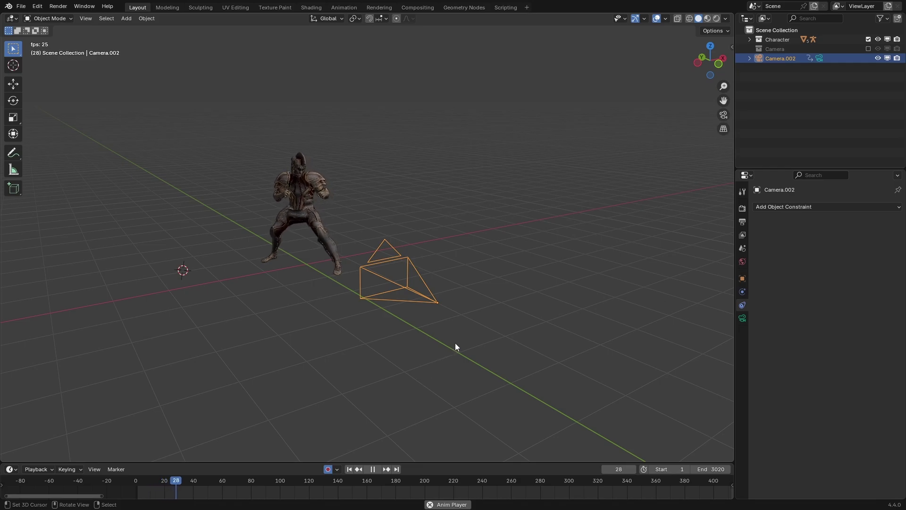
{"action": "key", "text": "r"}
{"action": "key", "text": "r"}
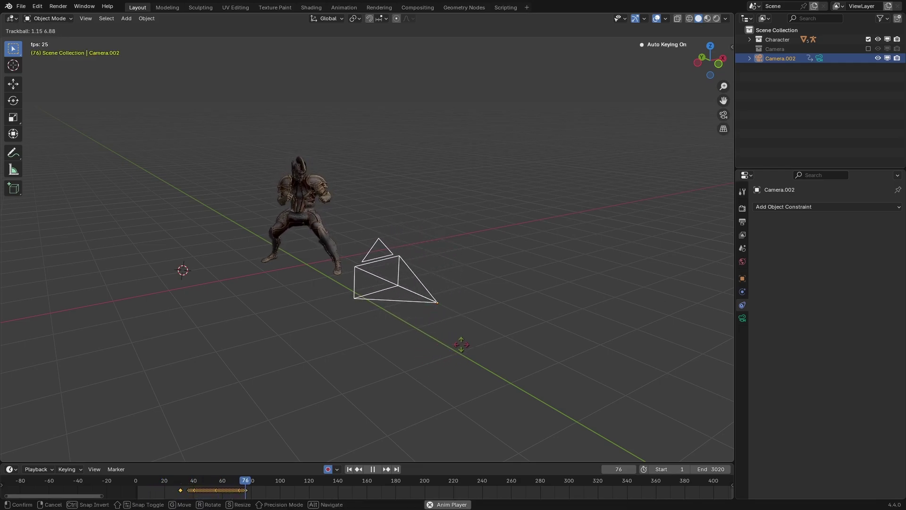
{"action": "left_click", "coordinate": [451, 364]}
{"action": "key", "text": "g"}
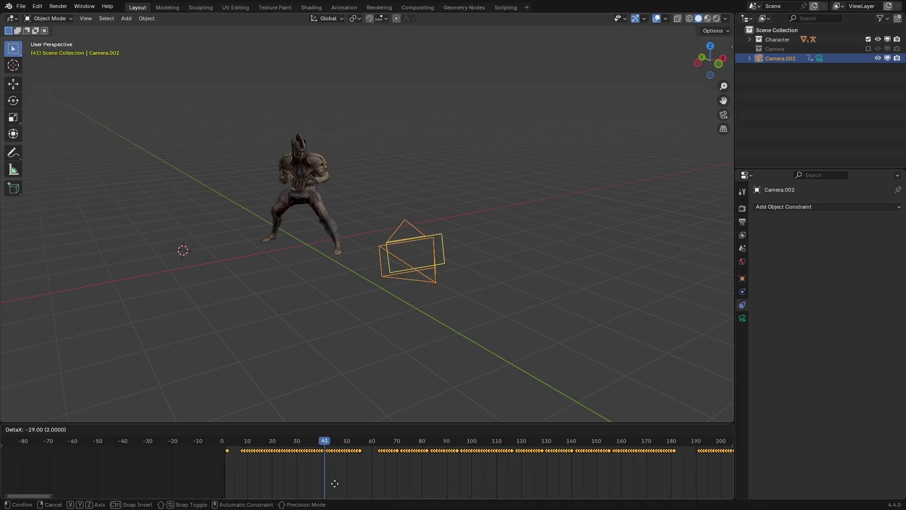
{"action": "left_click", "coordinate": [333, 484]}
Step: From frame 1, play the animation through the active camera view
{"action": "left_click", "coordinate": [226, 440]}
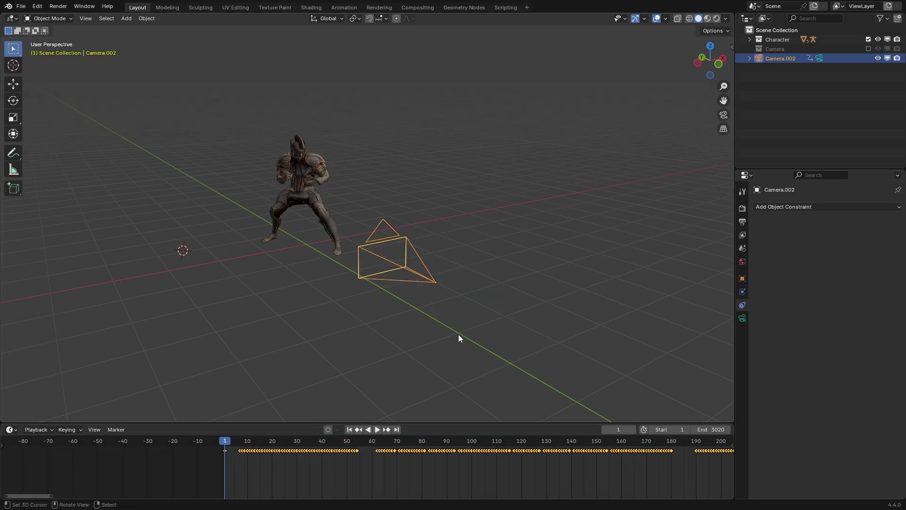
{"action": "key", "text": "KP_0"}
{"action": "key", "text": "space"}
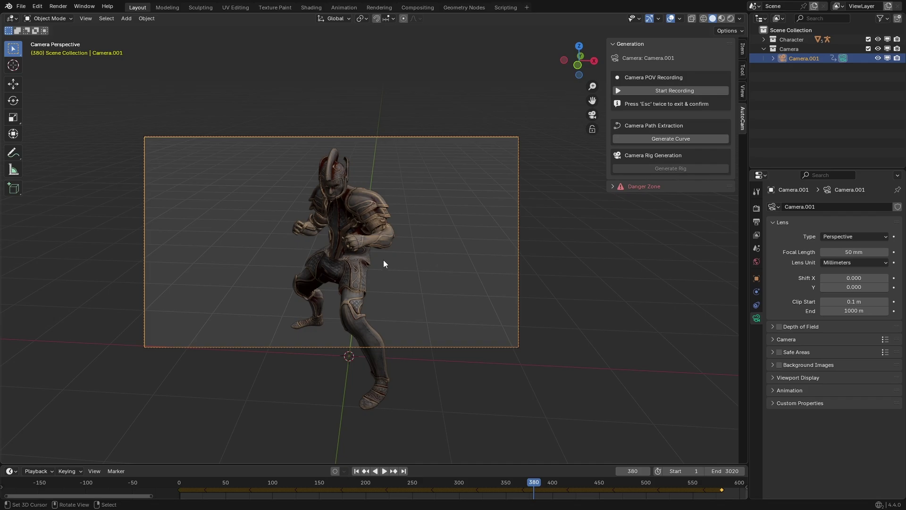
Step: Generate the AutoCamPath curve from Camera.001's recorded motion and play it from the start
{"action": "mouse_move", "coordinate": [383, 260]}
{"action": "middle_mouse_down"}
{"action": "mouse_move", "coordinate": [424, 259]}
{"action": "mouse_move", "coordinate": [369, 276]}
{"action": "mouse_move", "coordinate": [383, 278]}
{"action": "middle_mouse_up"}
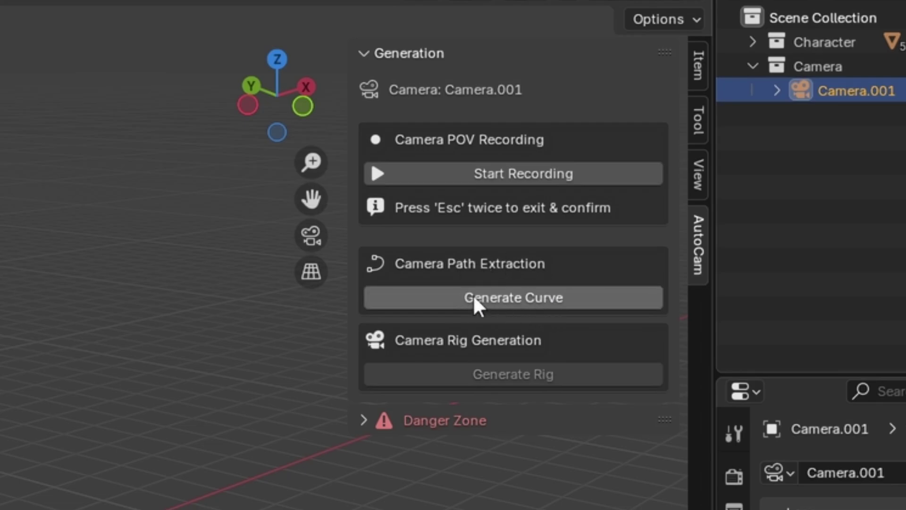
{"action": "left_click", "coordinate": [534, 296]}
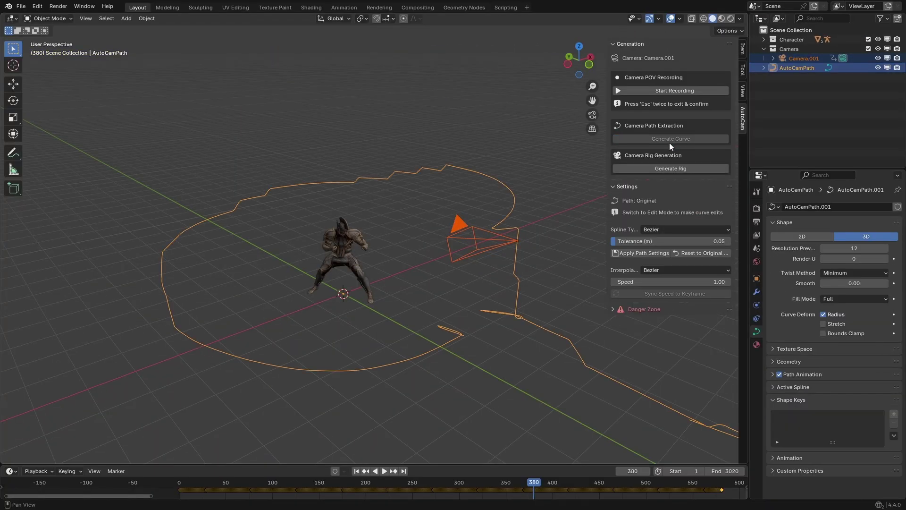
{"action": "mouse_move", "coordinate": [453, 276]}
{"action": "middle_mouse_down"}
{"action": "mouse_move", "coordinate": [430, 279]}
{"action": "mouse_move", "coordinate": [479, 294]}
{"action": "mouse_move", "coordinate": [466, 287]}
{"action": "middle_mouse_up"}
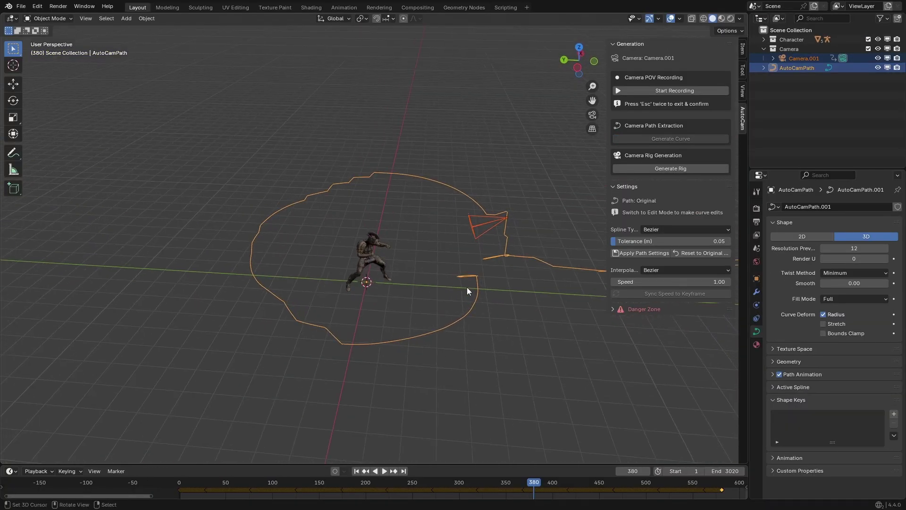
{"action": "key", "text": "shift+Left"}
{"action": "key", "text": "space"}
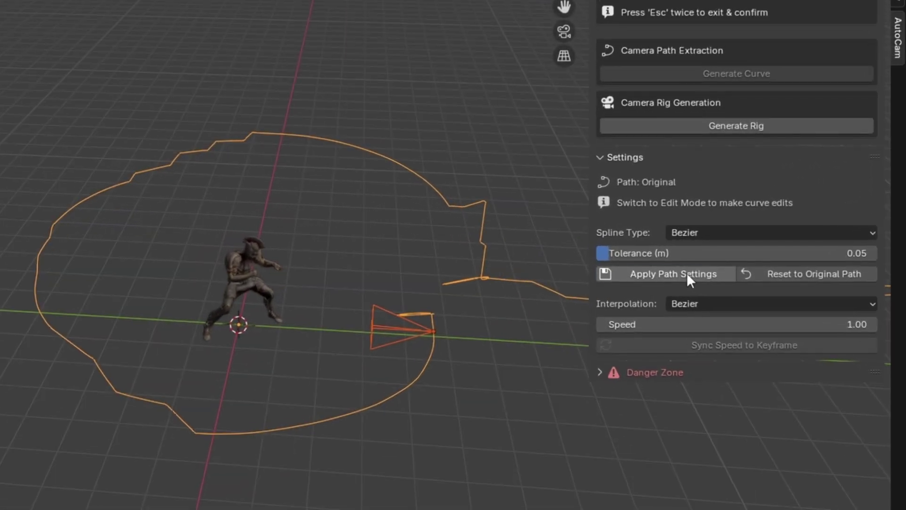
Step: Apply path smoothing at a 0.50 m tolerance and inspect the result
{"action": "left_click", "coordinate": [687, 272]}
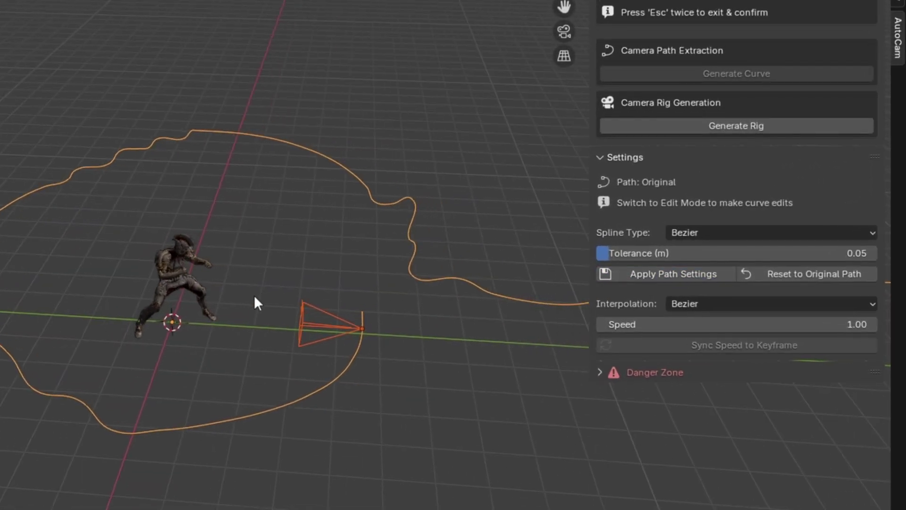
{"action": "middle_click_drag", "start_coordinate": [254, 294], "coordinate": [611, 290]}
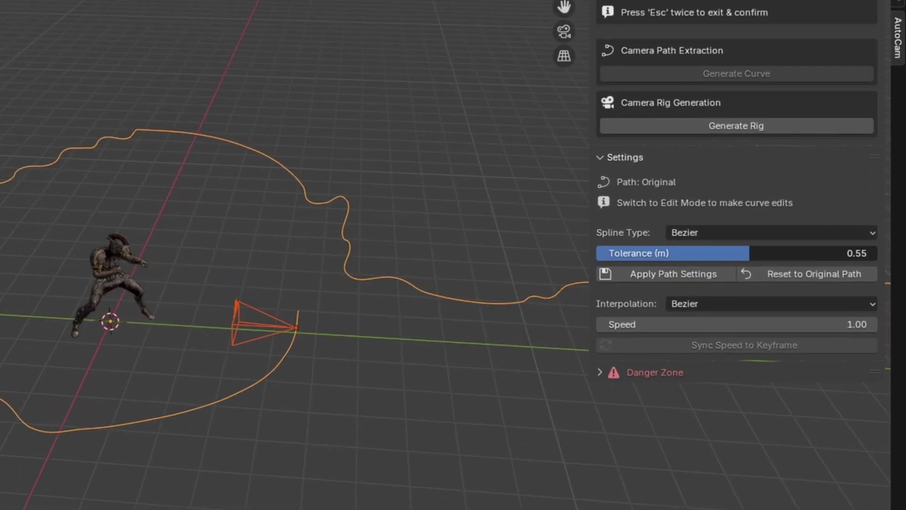
{"action": "left_click", "coordinate": [660, 274]}
{"action": "middle_click_drag", "start_coordinate": [300, 290], "coordinate": [222, 279]}
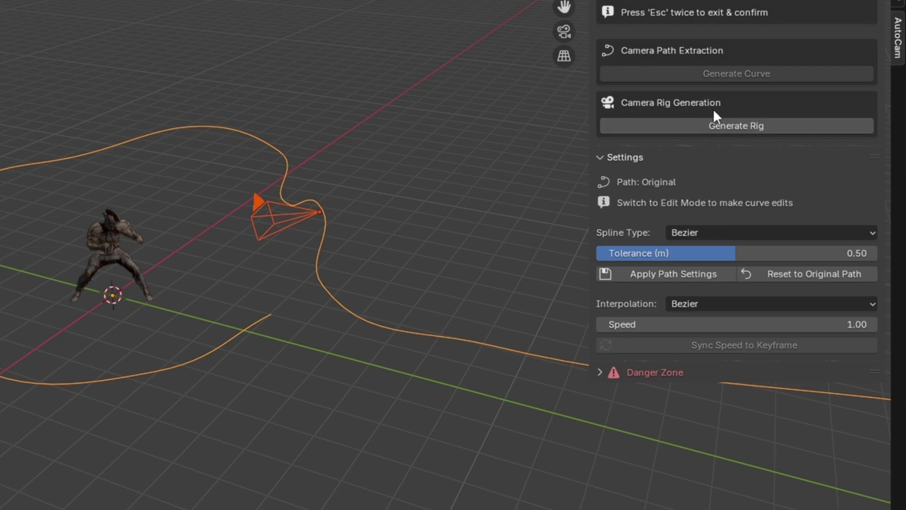
Step: Generate Camera.001_Rig on AutoCamPath and play its camera view, stopping at frame 567
{"action": "left_click", "coordinate": [761, 126]}
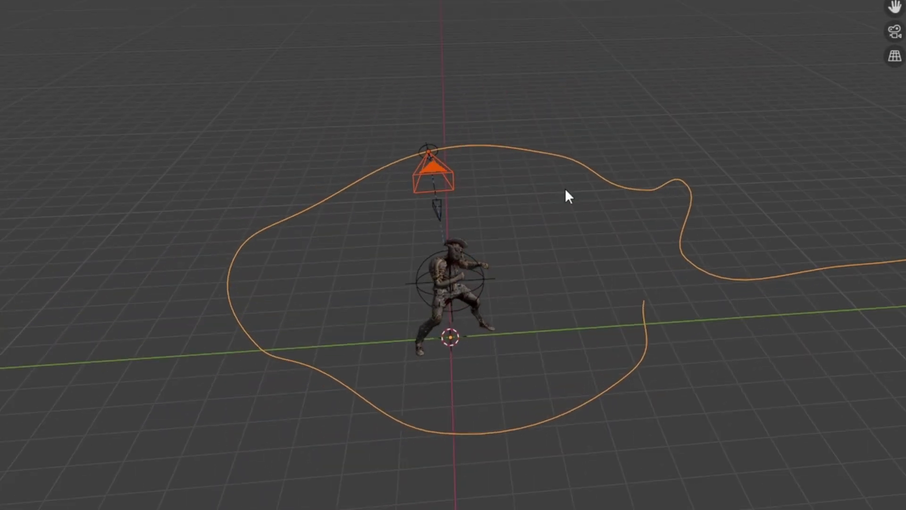
{"action": "middle_click_drag", "start_coordinate": [566, 190], "coordinate": [464, 182]}
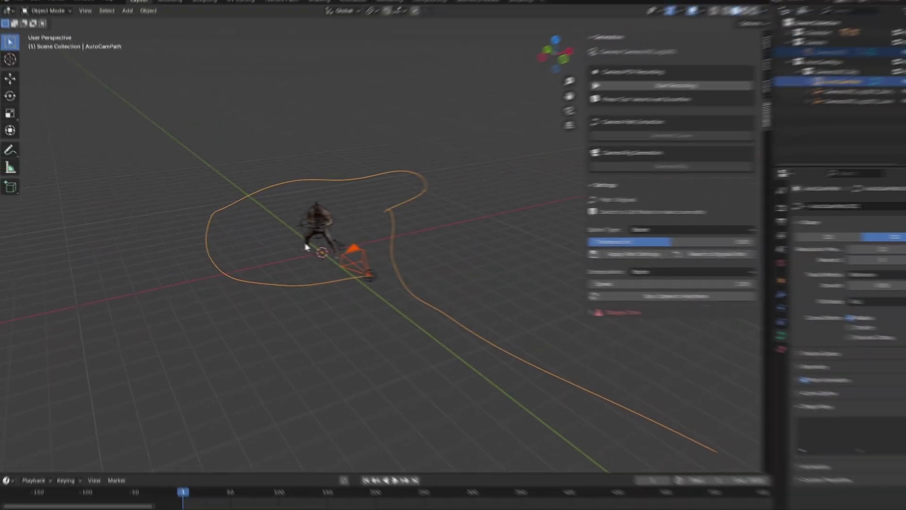
{"action": "key", "text": "KP_0"}
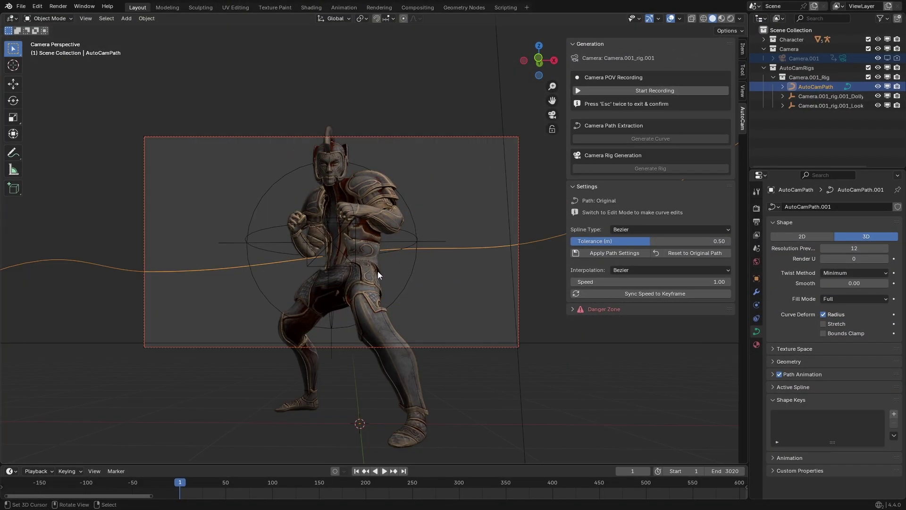
{"action": "key", "text": "n"}
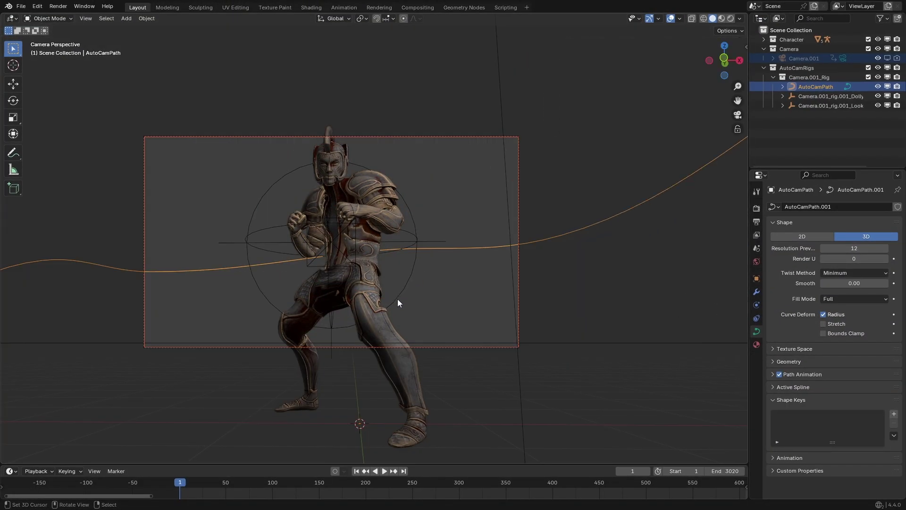
{"action": "key", "text": "space"}
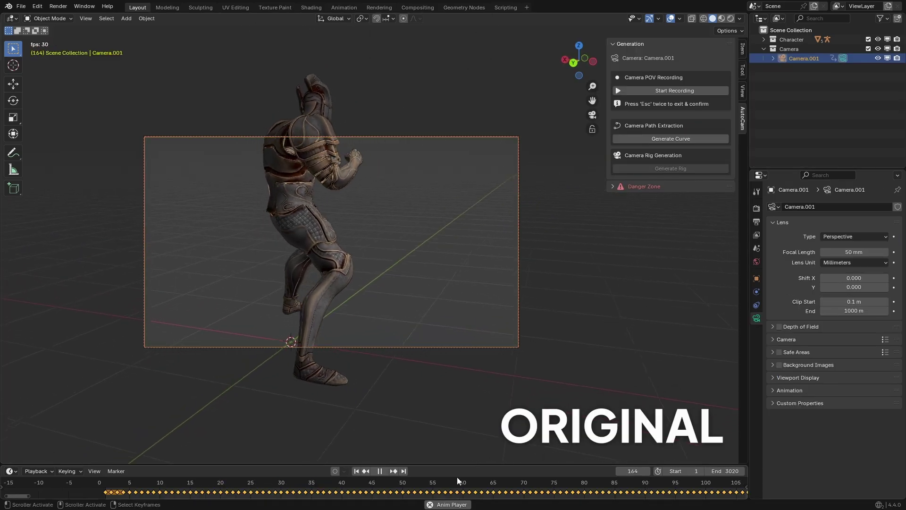
{"action": "scroll", "coordinate": [454, 491], "scroll_direction": "down", "scroll_amount": 8}
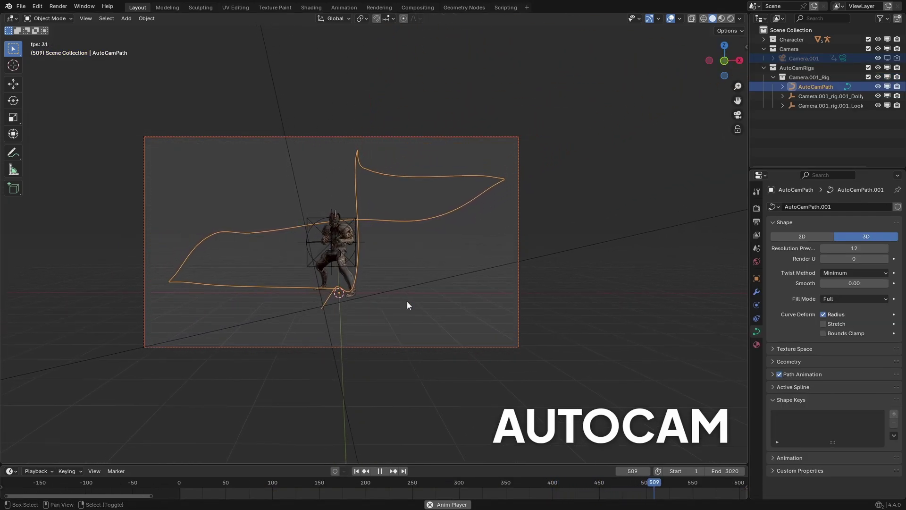
{"action": "key", "text": "space"}
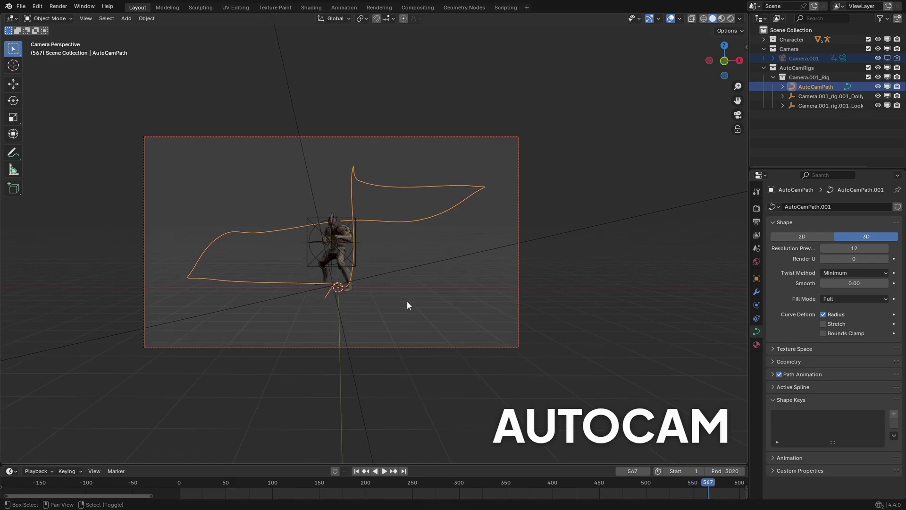
Step: At frame 1, raise the LookAt sphere along Z, then move it again
{"action": "key", "text": "shift+Left"}
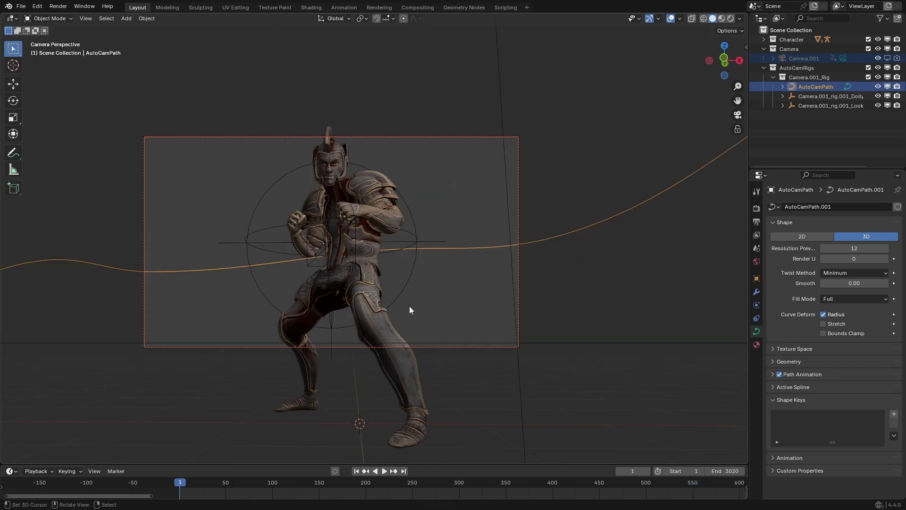
{"action": "left_click", "coordinate": [410, 206]}
{"action": "key", "text": "g"}
{"action": "key", "text": "z"}
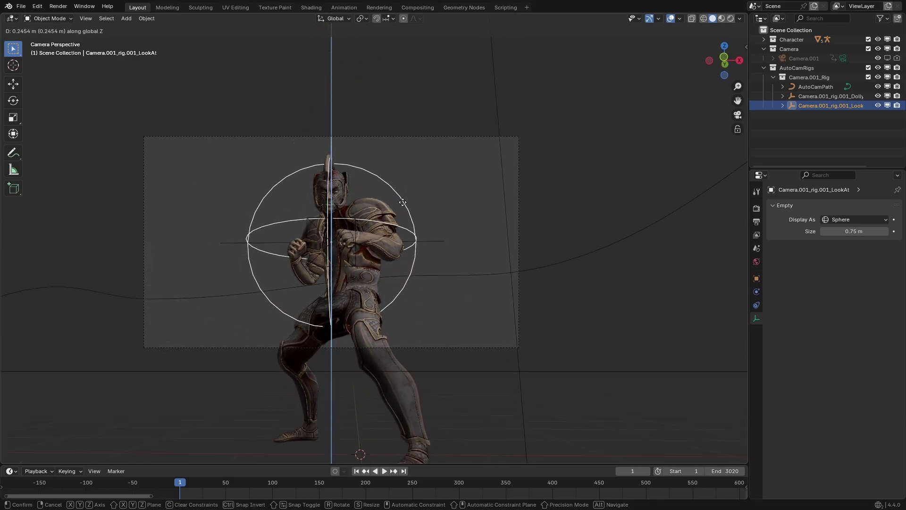
{"action": "left_click", "coordinate": [396, 258]}
{"action": "key", "text": "KP_0"}
{"action": "middle_click_drag", "start_coordinate": [344, 253], "coordinate": [373, 283]}
{"action": "key", "text": "g"}
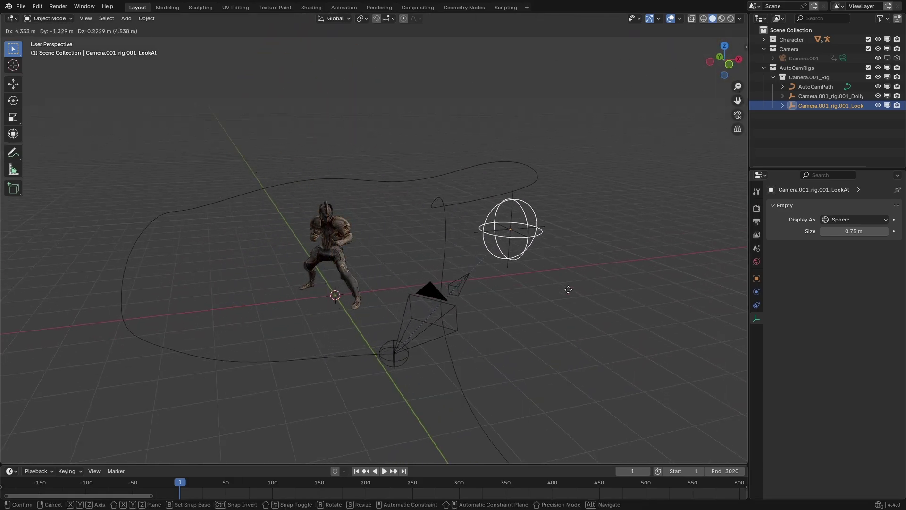
{"action": "left_click", "coordinate": [259, 352]}
{"action": "middle_click_drag", "start_coordinate": [260, 351], "coordinate": [277, 243]}
Step: Slide the FocusPoint empty along Y to change focus distance, then reposition the LookAt sphere
{"action": "left_click", "coordinate": [276, 245]}
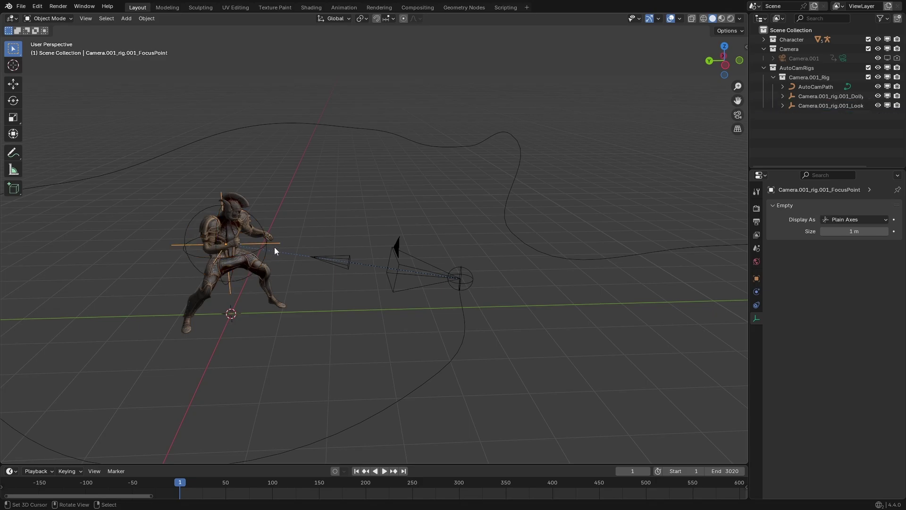
{"action": "key", "text": "KP_0"}
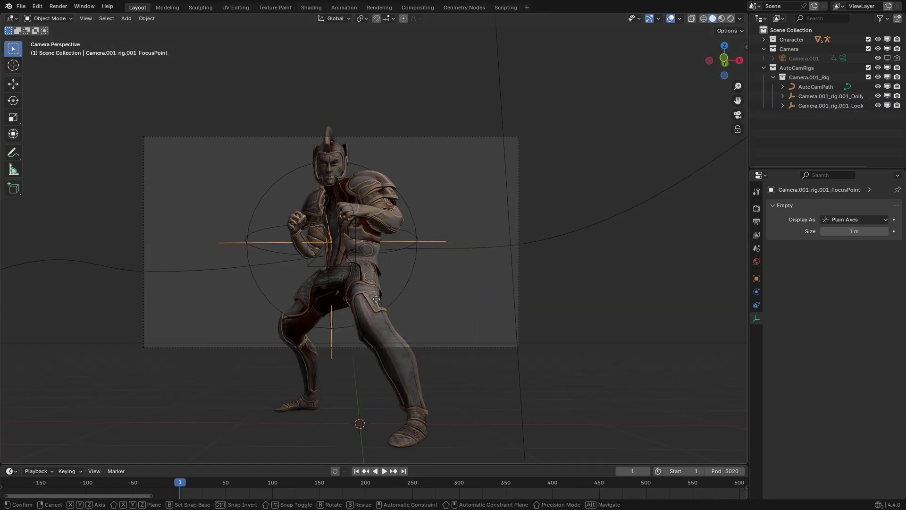
{"action": "key", "text": "y"}
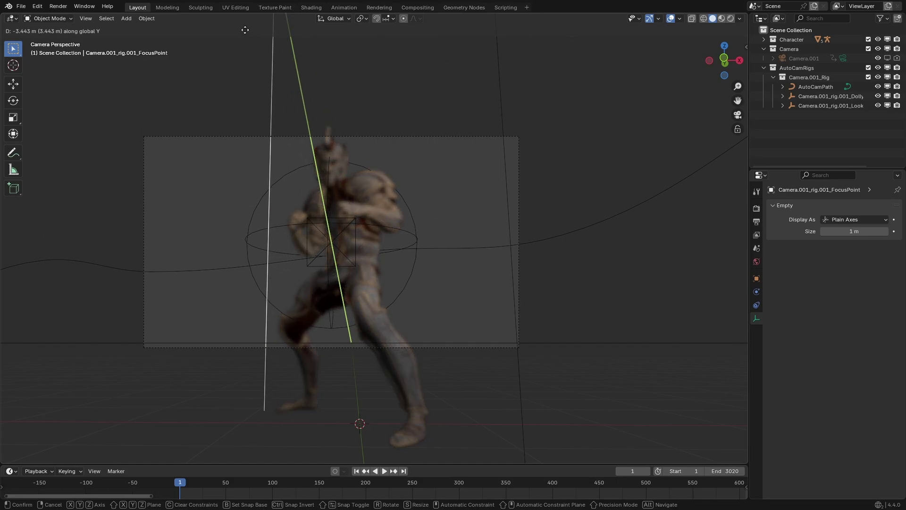
{"action": "left_click", "coordinate": [255, 44]}
{"action": "key", "text": "KP_0"}
{"action": "left_click_drag", "start_coordinate": [465, 185], "coordinate": [386, 133]}
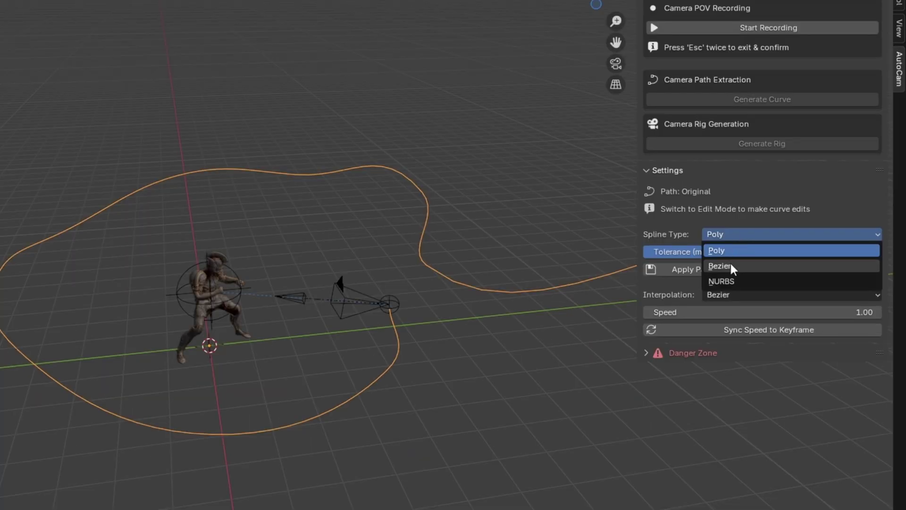
Step: Make the AutoCam path a NURBS spline, lower its tolerance, and apply the path settings
{"action": "left_click", "coordinate": [729, 265]}
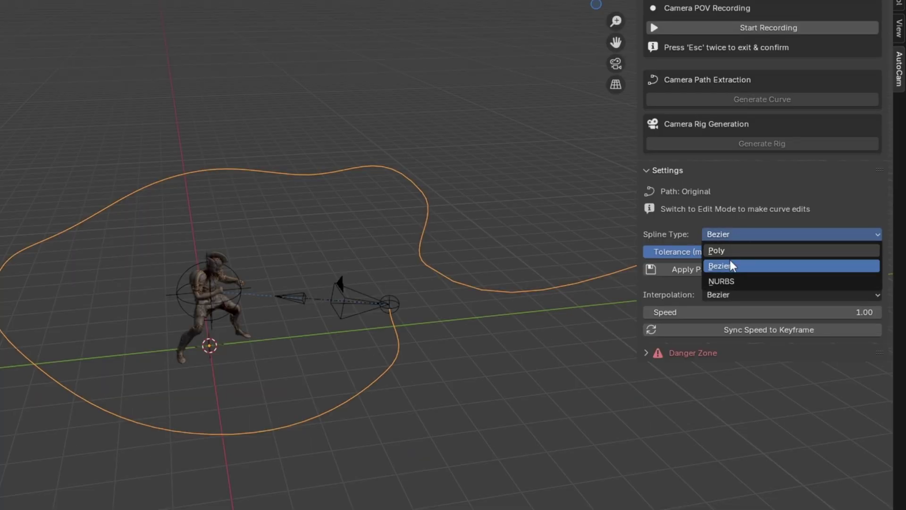
{"action": "left_click", "coordinate": [751, 282]}
{"action": "left_click", "coordinate": [693, 272]}
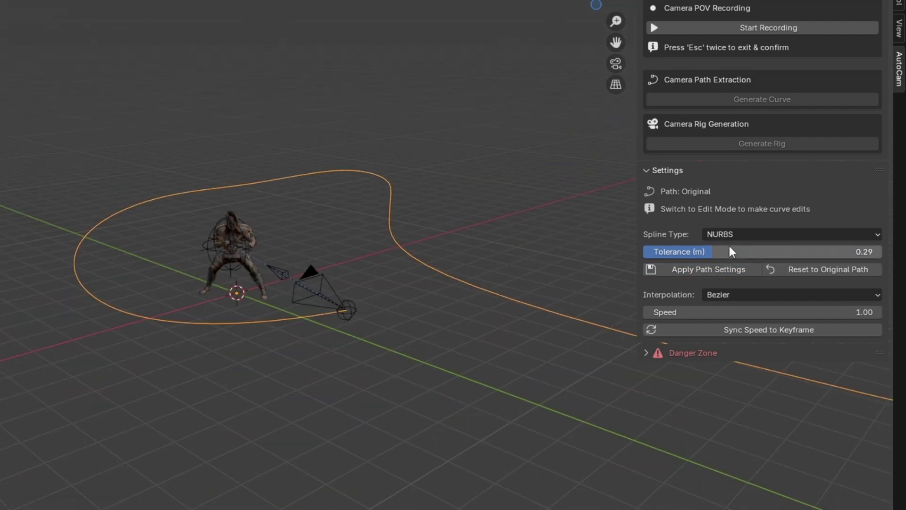
{"action": "left_click_drag", "start_coordinate": [732, 251], "coordinate": [718, 252]}
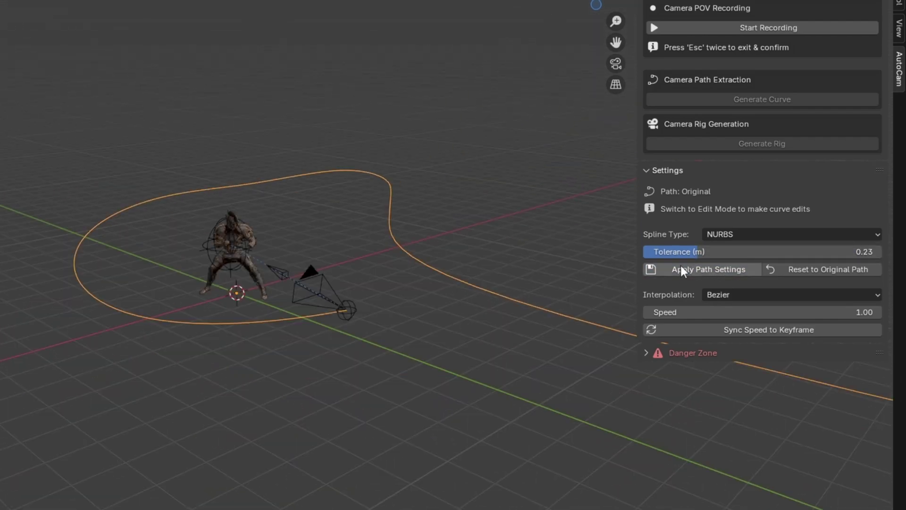
{"action": "left_click", "coordinate": [694, 270]}
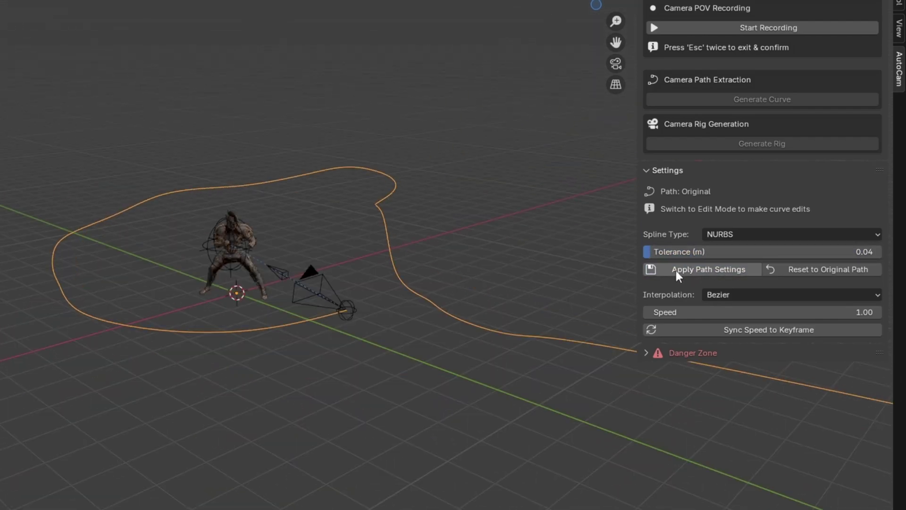
{"action": "left_click", "coordinate": [655, 267]}
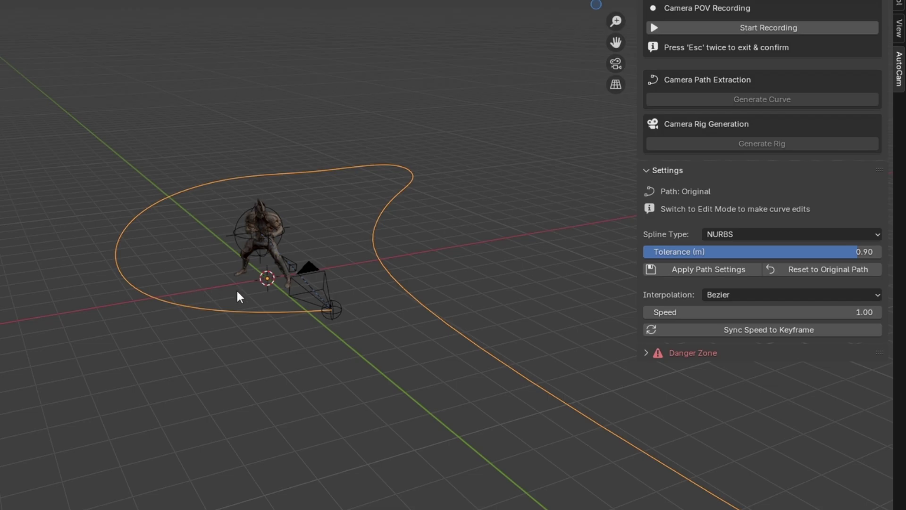
Step: In edit mode, move one path control point right and reapply the path settings
{"action": "key", "text": "Tab"}
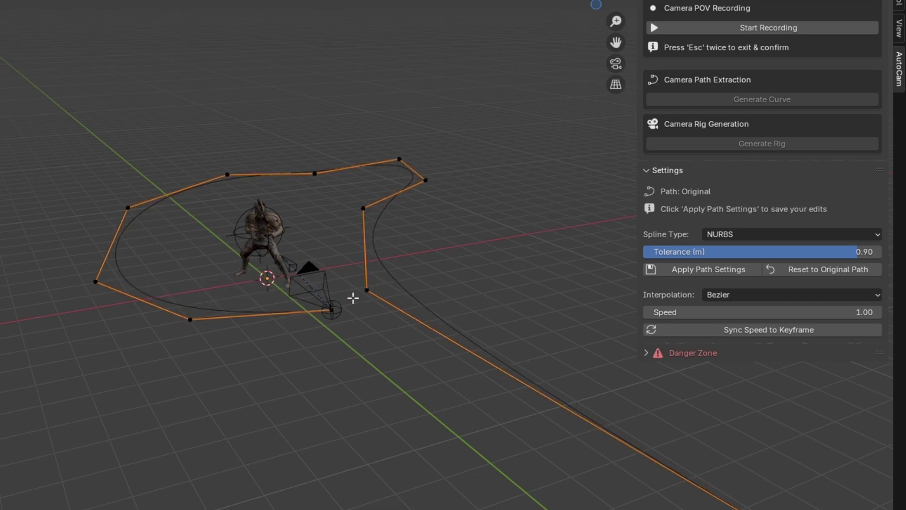
{"action": "middle_click_drag", "start_coordinate": [354, 297], "coordinate": [289, 263]}
{"action": "left_click_drag", "start_coordinate": [289, 263], "coordinate": [370, 264]}
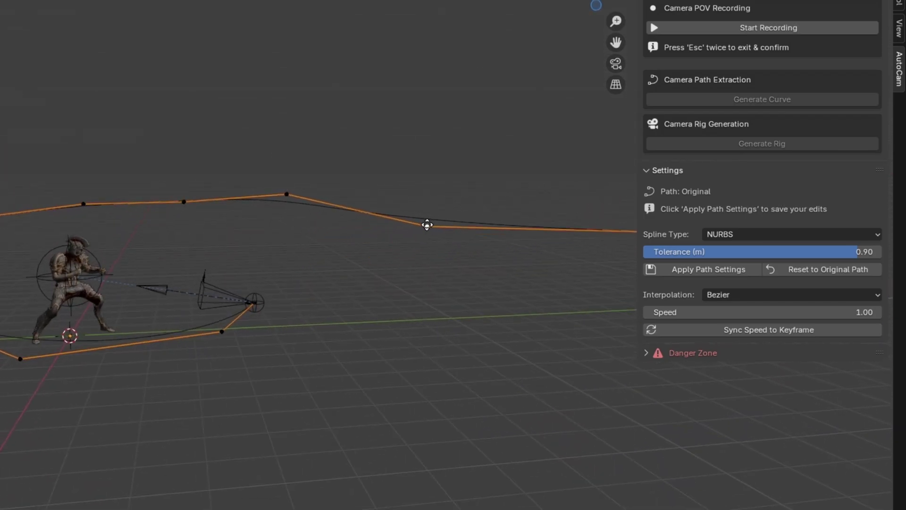
{"action": "scroll", "coordinate": [426, 225], "scroll_direction": "down", "scroll_amount": 5}
{"action": "mouse_move", "coordinate": [427, 224]}
{"action": "middle_mouse_down"}
{"action": "mouse_move", "coordinate": [269, 260]}
{"action": "mouse_move", "coordinate": [239, 249]}
{"action": "mouse_move", "coordinate": [419, 238]}
{"action": "middle_mouse_up"}
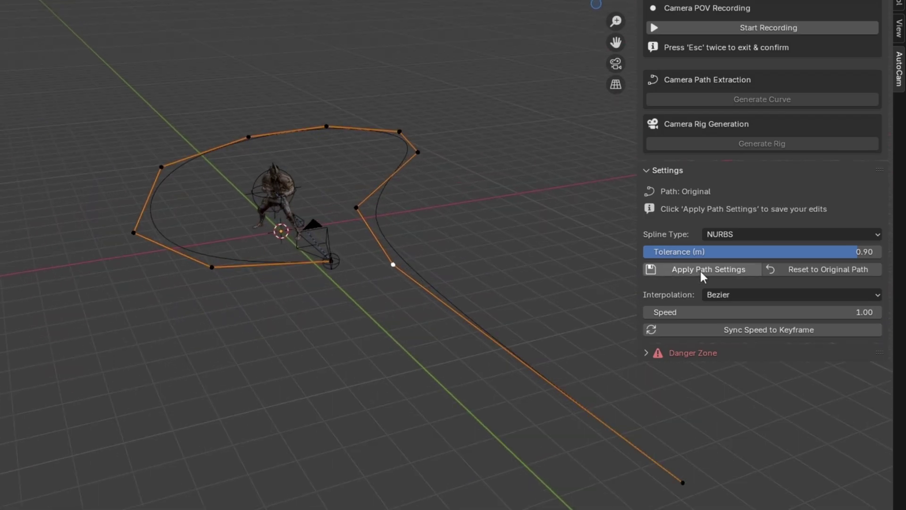
{"action": "left_click", "coordinate": [719, 269]}
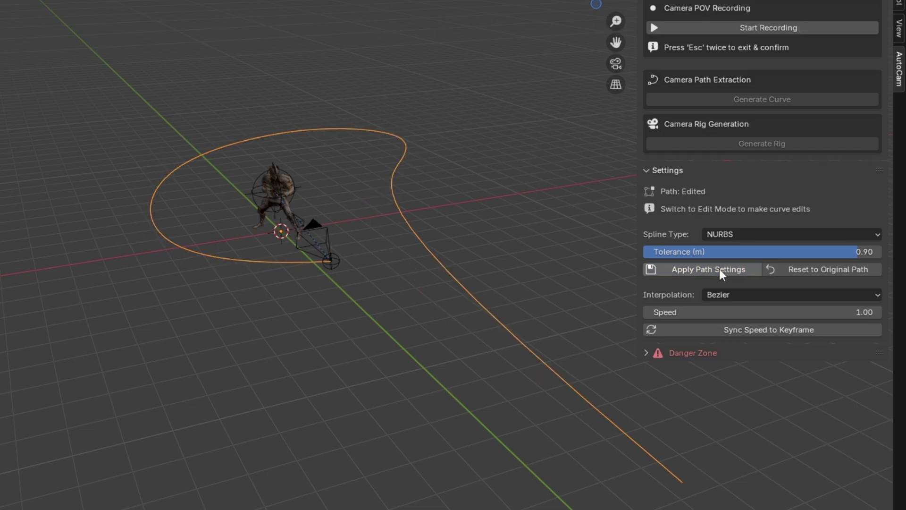
{"action": "middle_click_drag", "start_coordinate": [577, 278], "coordinate": [335, 242]}
Step: View through the rig camera and switch the path interpolation to Linear
{"action": "key", "text": "KP_0"}
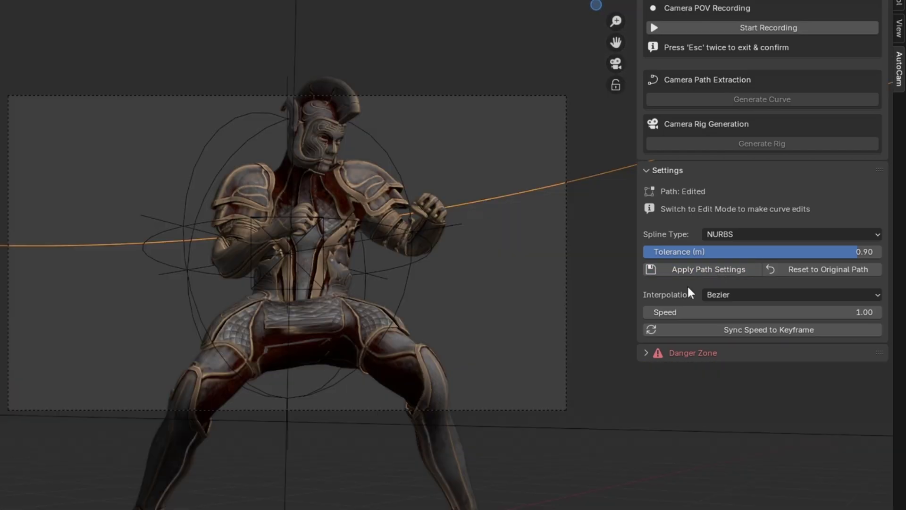
{"action": "left_click", "coordinate": [737, 295]}
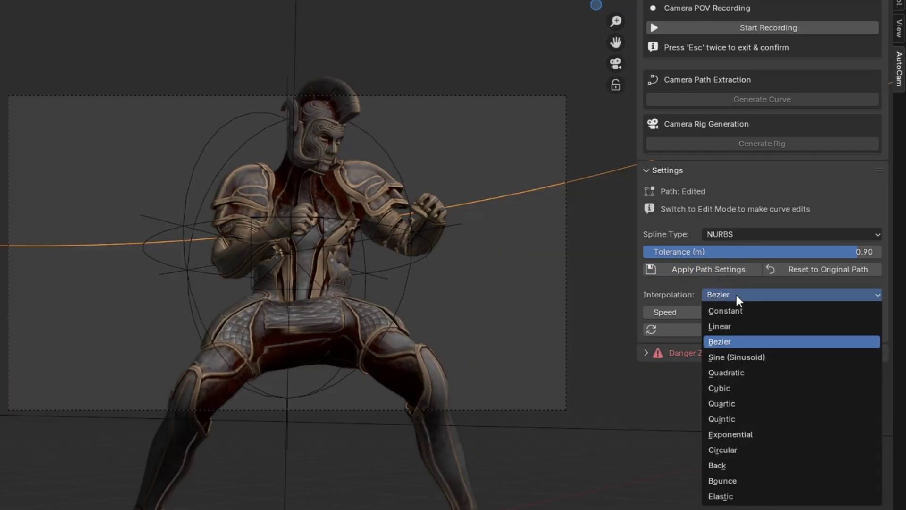
{"action": "left_click", "coordinate": [736, 326]}
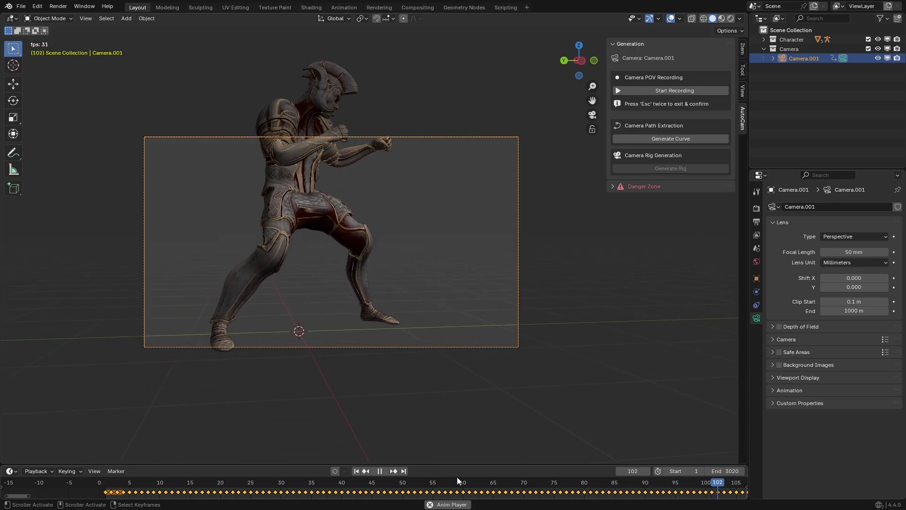
Step: Lower the LookAt target along the Z axis
{"action": "scroll", "coordinate": [393, 493], "scroll_direction": "down", "scroll_amount": 8}
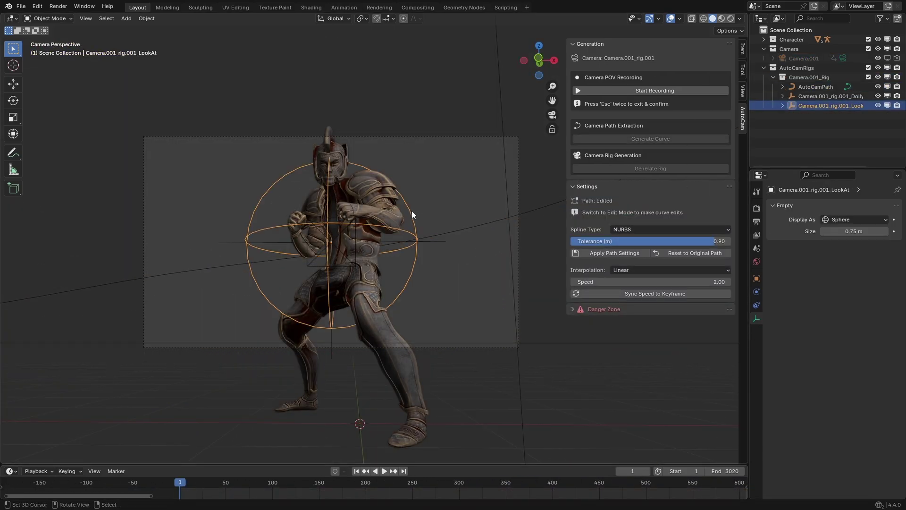
{"action": "key", "text": "g"}
{"action": "key", "text": "z"}
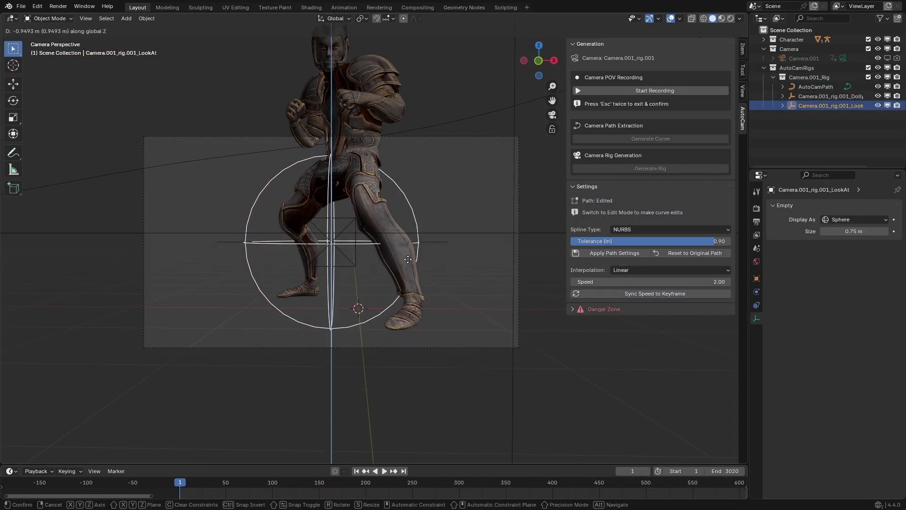
{"action": "left_click", "coordinate": [408, 265]}
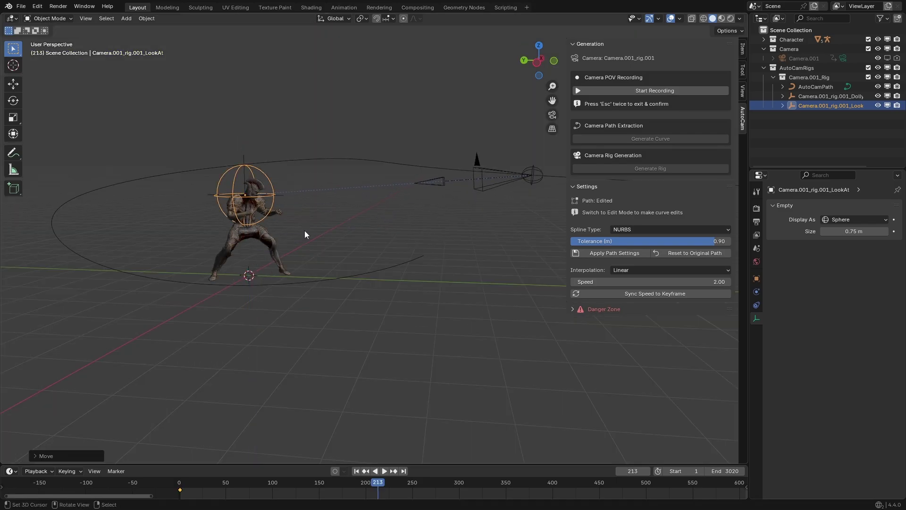
Step: Lower the path's far end control point along Z
{"action": "key", "text": "g"}
{"action": "key", "text": "z"}
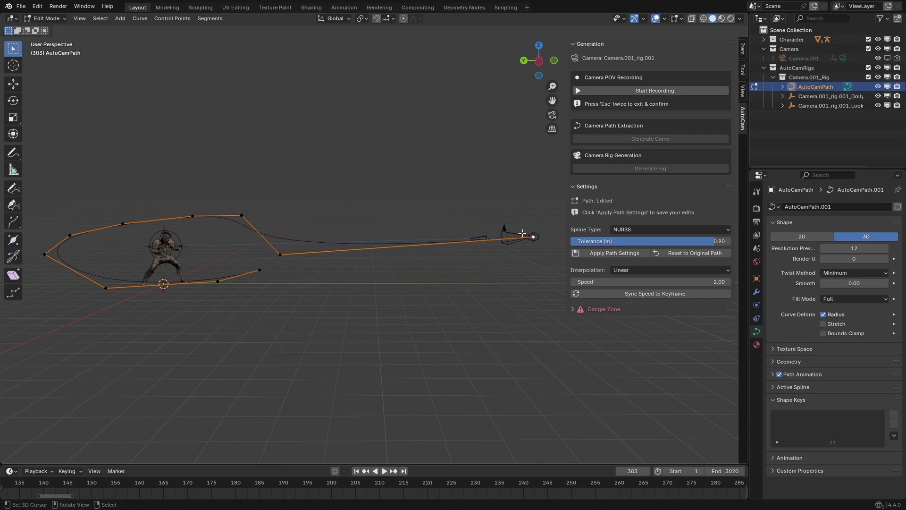
{"action": "key", "text": "g"}
{"action": "key", "text": "z"}
{"action": "left_click", "coordinate": [521, 254]}
{"action": "scroll", "coordinate": [506, 265], "scroll_direction": "down", "scroll_amount": 3}
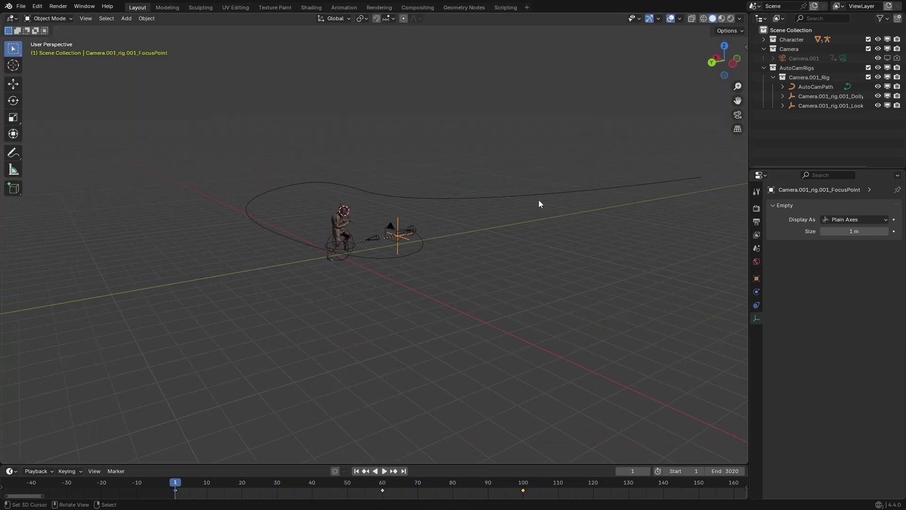
Step: Reset AutoCamPath to its original recorded shape, then raise tolerance to 0.90 to re-smooth it
{"action": "left_click", "coordinate": [527, 225]}
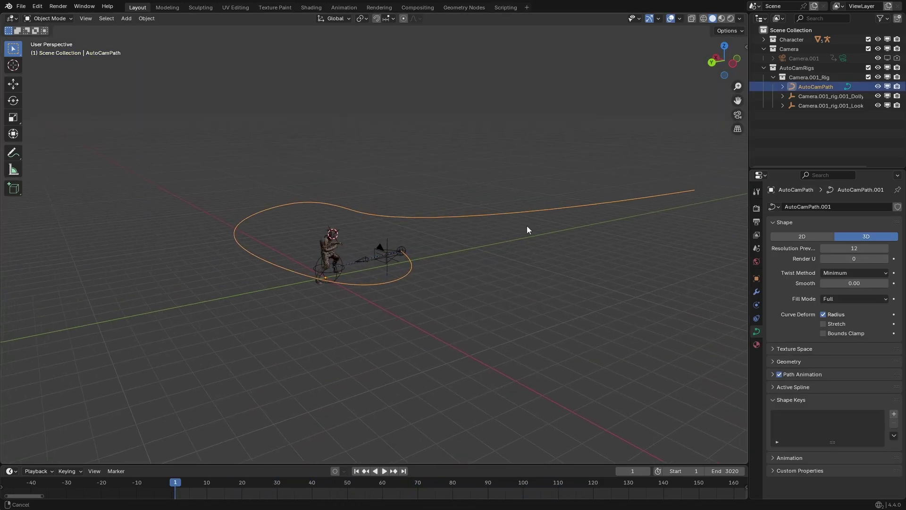
{"action": "middle_click_drag", "start_coordinate": [527, 226], "coordinate": [377, 265]}
{"action": "key", "text": "n"}
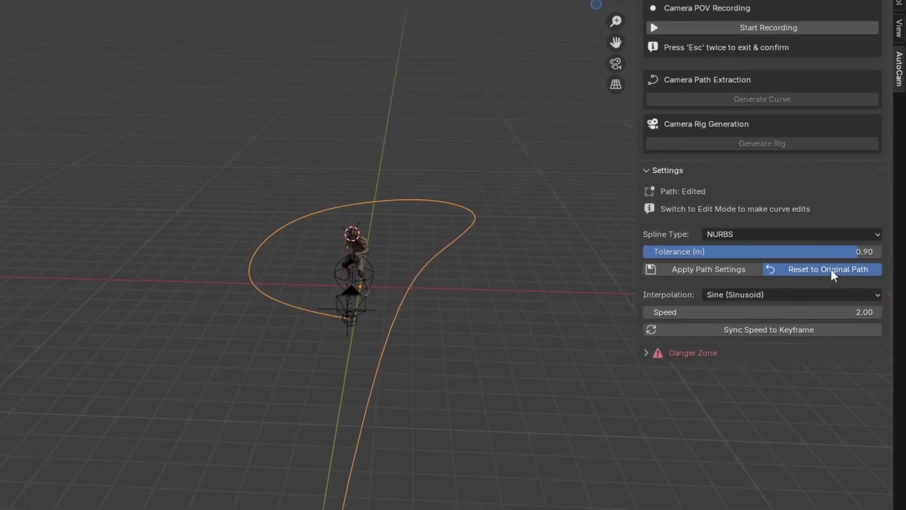
{"action": "left_click", "coordinate": [831, 270]}
{"action": "middle_click_drag", "start_coordinate": [317, 279], "coordinate": [728, 271]}
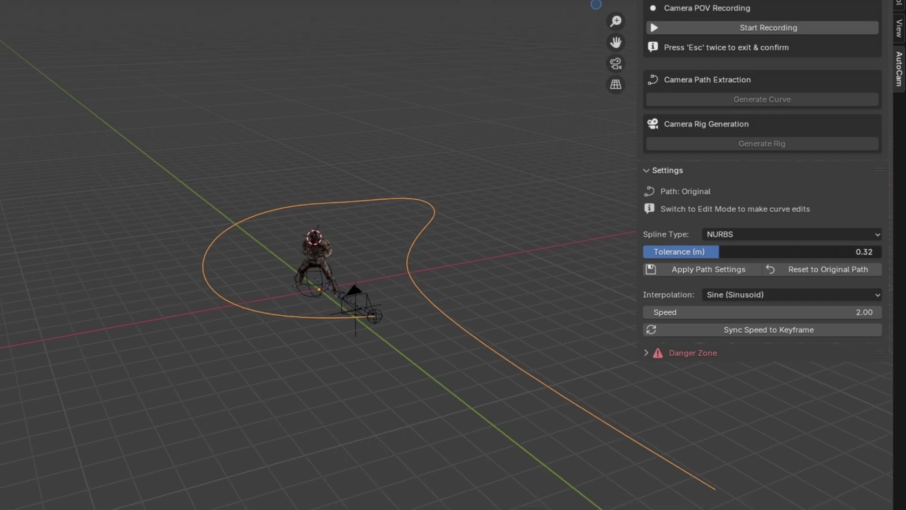
{"action": "left_click", "coordinate": [803, 268]}
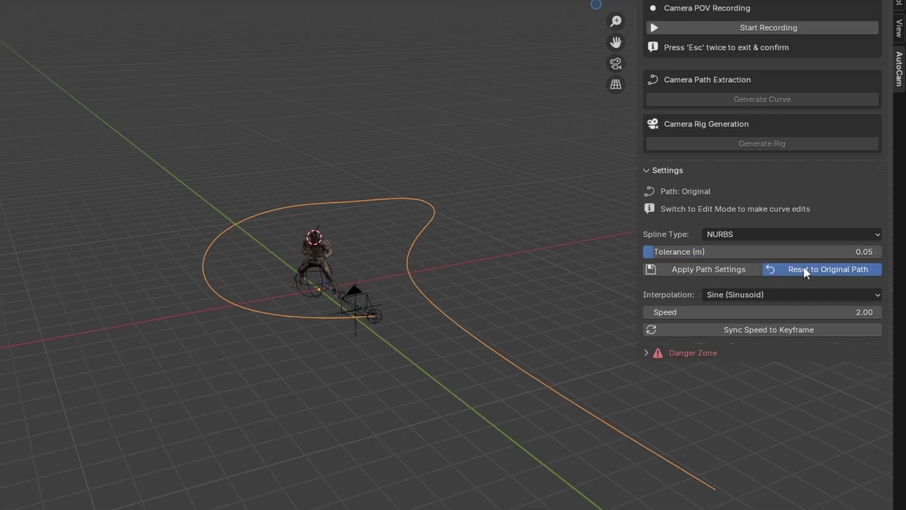
{"action": "middle_click_drag", "start_coordinate": [788, 264], "coordinate": [236, 271]}
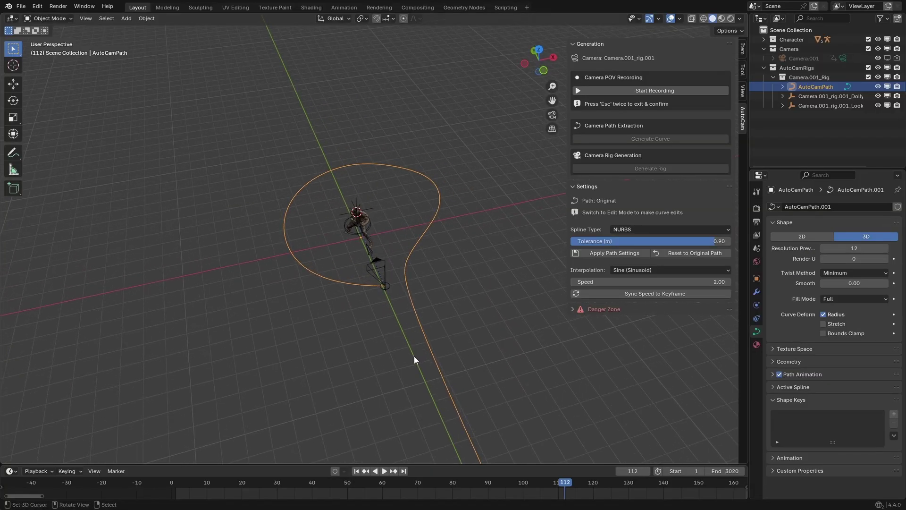
{"action": "middle_click_drag", "start_coordinate": [414, 356], "coordinate": [403, 345]}
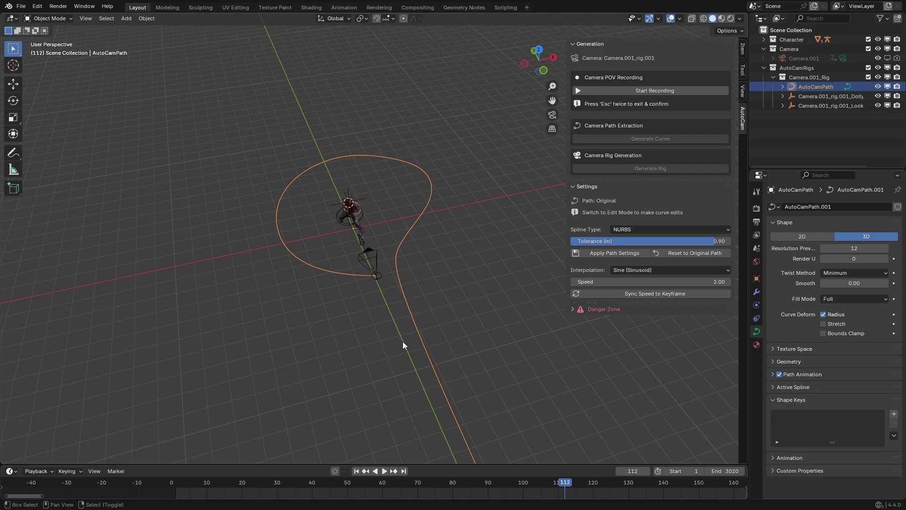
Step: Move the Dolly's last keyframe to frame 180 and sync the path speed to 3.24
{"action": "left_click", "coordinate": [379, 275]}
{"action": "scroll", "coordinate": [401, 347], "scroll_direction": "up", "scroll_amount": 4}
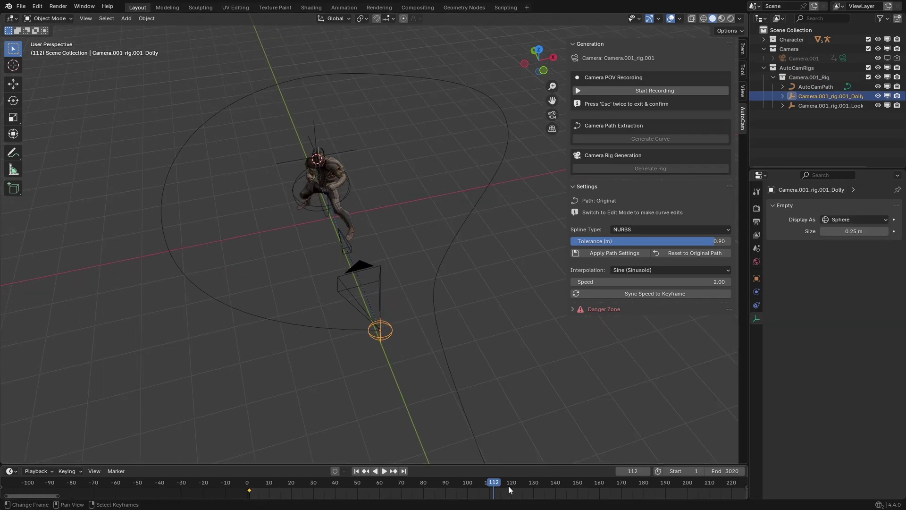
{"action": "scroll", "coordinate": [509, 486], "scroll_direction": "down", "scroll_amount": 4}
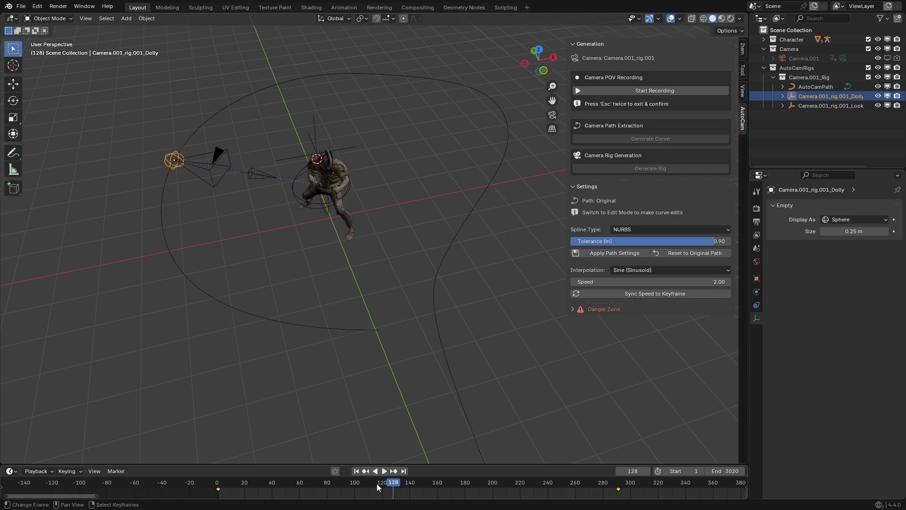
{"action": "left_click_drag", "start_coordinate": [377, 486], "coordinate": [618, 493]}
{"action": "key", "text": "g"}
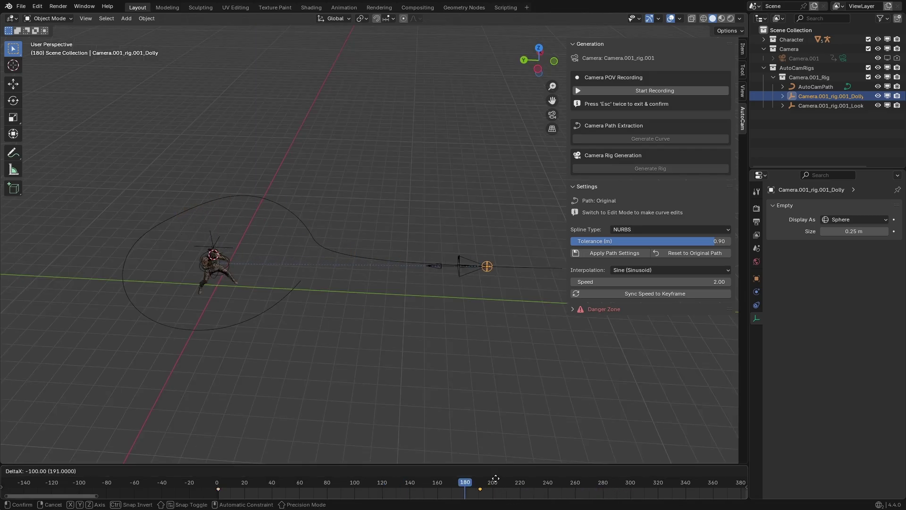
{"action": "left_click", "coordinate": [481, 479]}
{"action": "left_click_drag", "start_coordinate": [472, 464], "coordinate": [423, 397]}
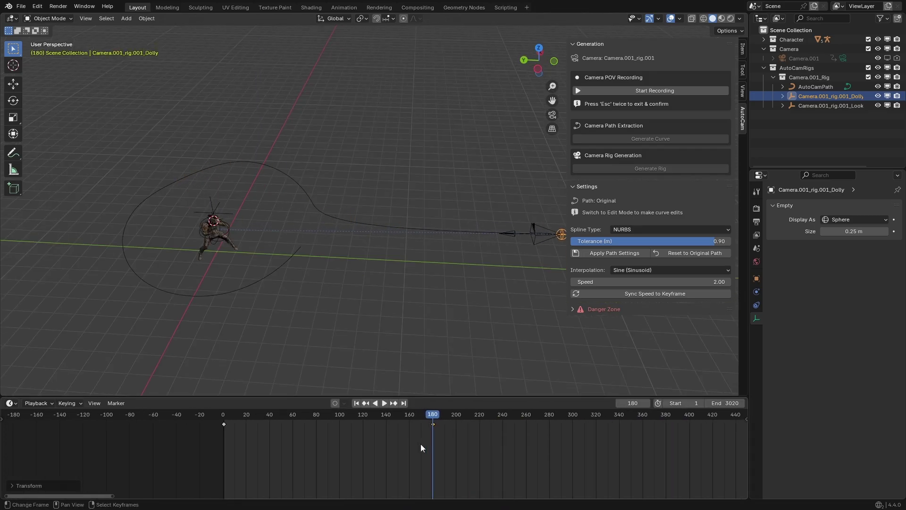
{"action": "left_click", "coordinate": [645, 293]}
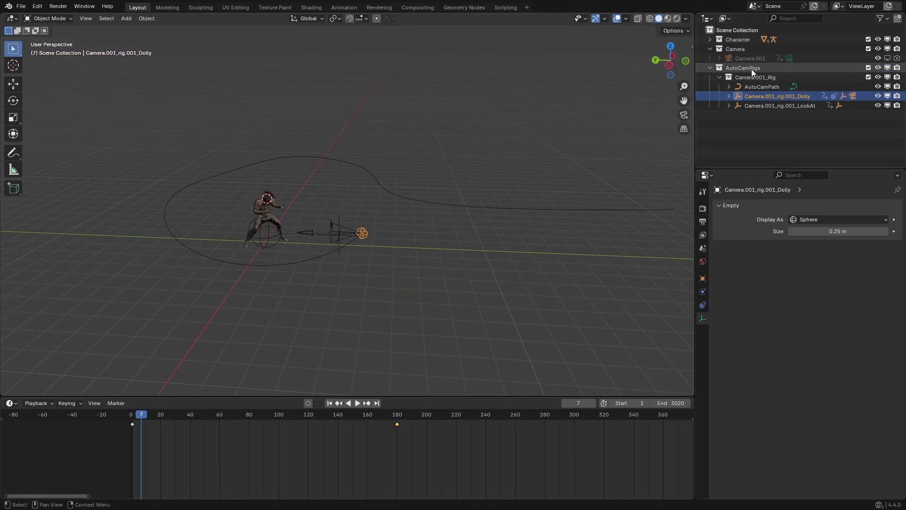
Step: Rename the rig items AutoCam Collection, Camera 1 Rig, AutoCamPath 1, Camera 1_Dolly, Camera 1_LookAt
{"action": "double_click", "coordinate": [752, 69]}
{"action": "type", "text": "AutoCamCollection"}
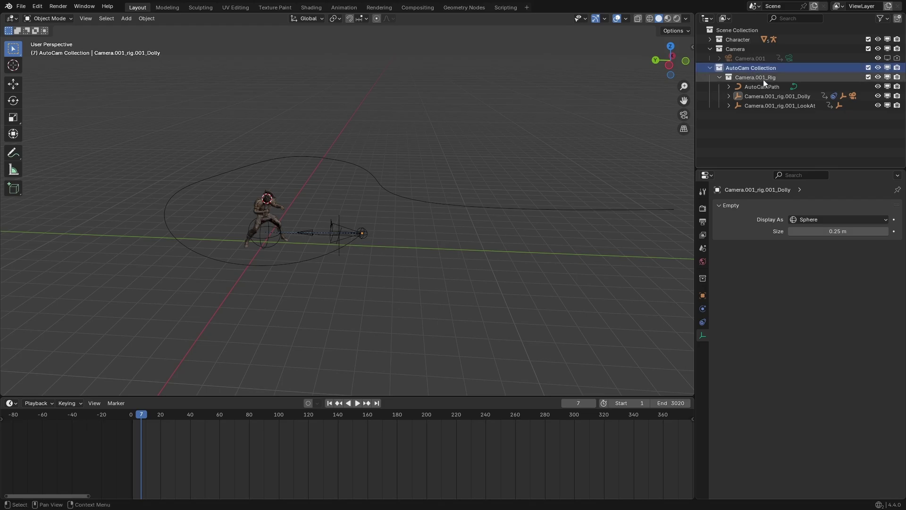
{"action": "double_click", "coordinate": [758, 77]}
{"action": "left_click", "coordinate": [772, 88]}
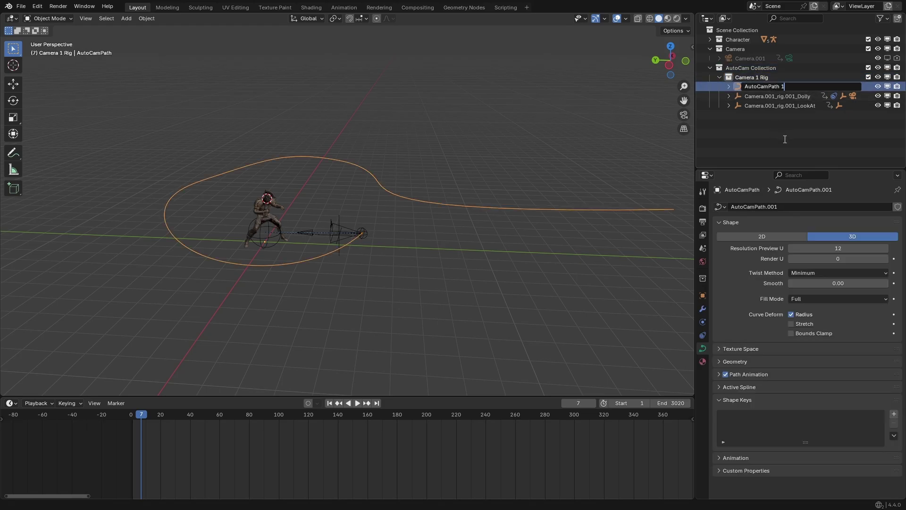
{"action": "double_click", "coordinate": [798, 96]}
{"action": "key", "text": "Return"}
{"action": "key", "text": "n"}
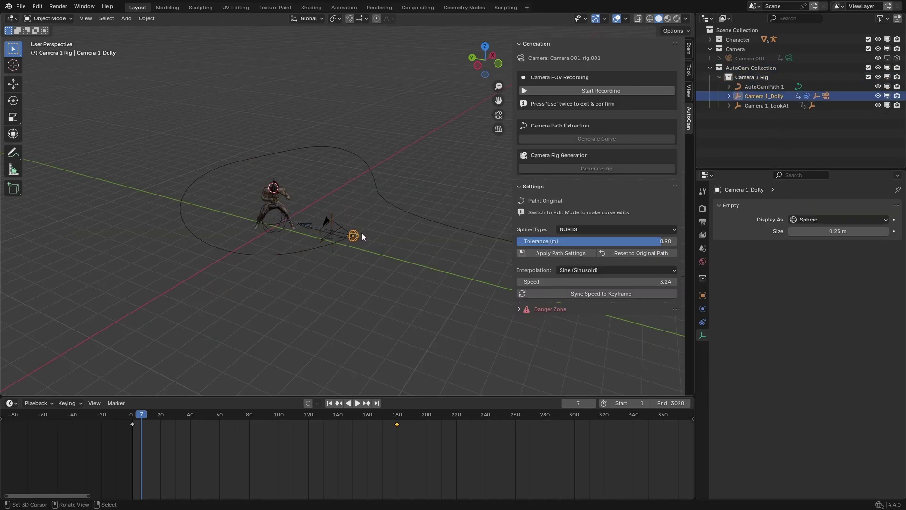
{"action": "left_click", "coordinate": [397, 200]}
{"action": "middle_click_drag", "start_coordinate": [397, 199], "coordinate": [324, 202]}
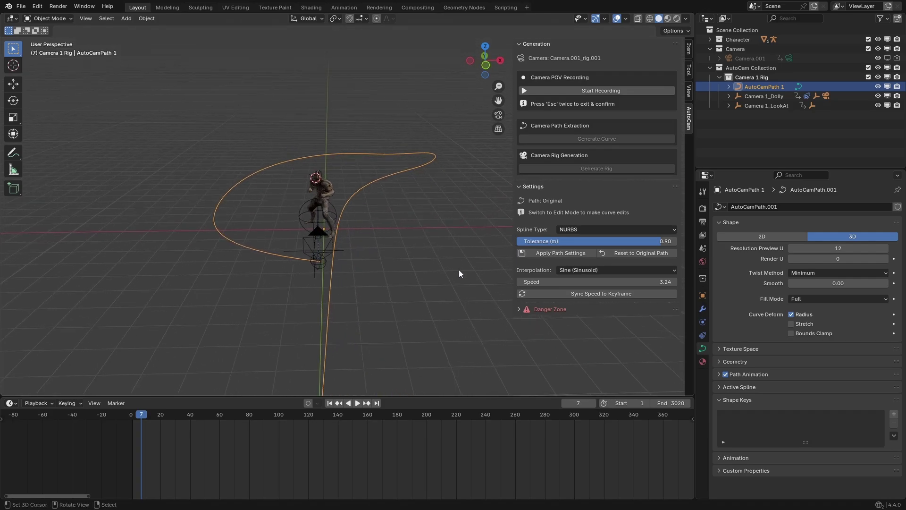
Step: Clear all AutoCam rigs, then play Camera.001's animation through its own view
{"action": "left_click", "coordinate": [536, 311]}
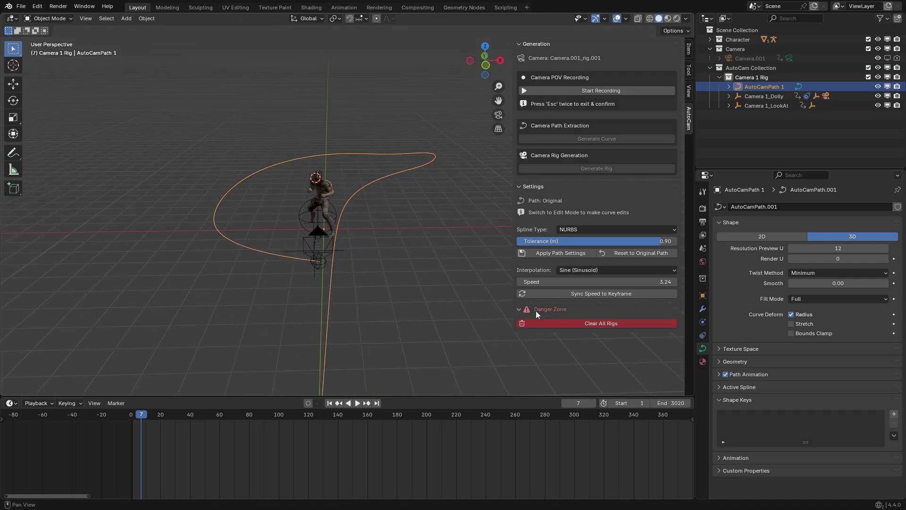
{"action": "left_click", "coordinate": [607, 323]}
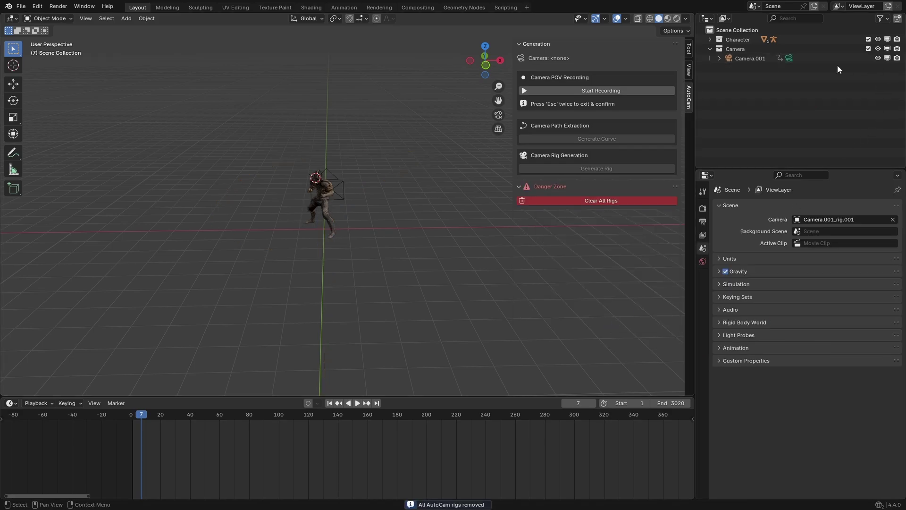
{"action": "left_click", "coordinate": [789, 58]}
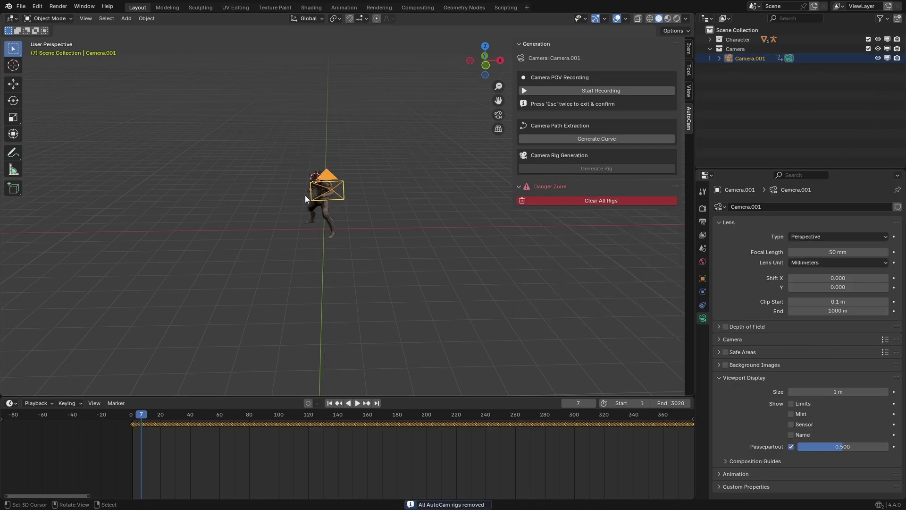
{"action": "middle_click_drag", "start_coordinate": [305, 194], "coordinate": [356, 194]}
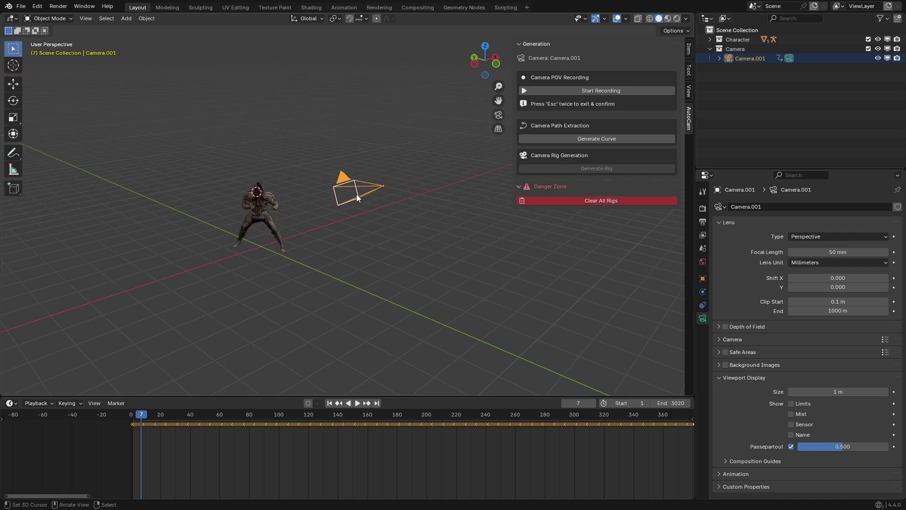
{"action": "key", "text": "KP_0"}
{"action": "key", "text": "space"}
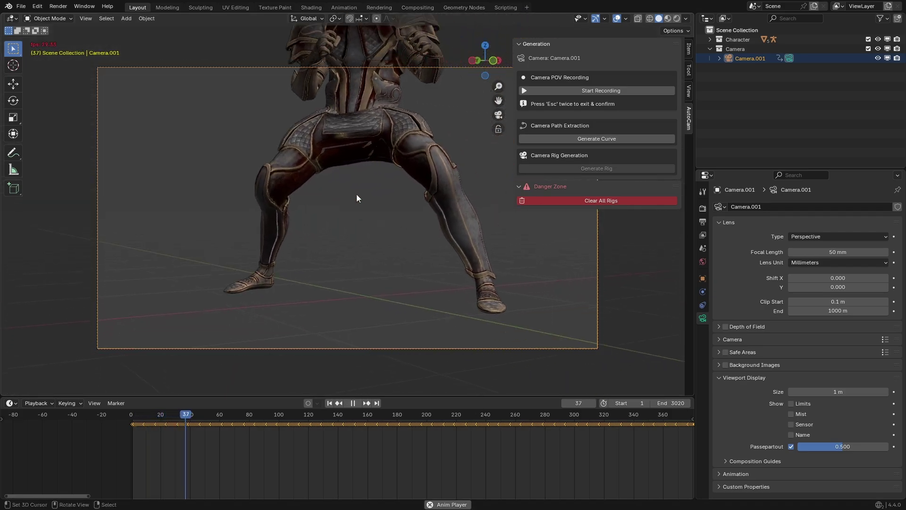
Step: Hide the sidebar and preview the rig shot with overlays toggled off and back on
{"action": "key", "text": "n"}
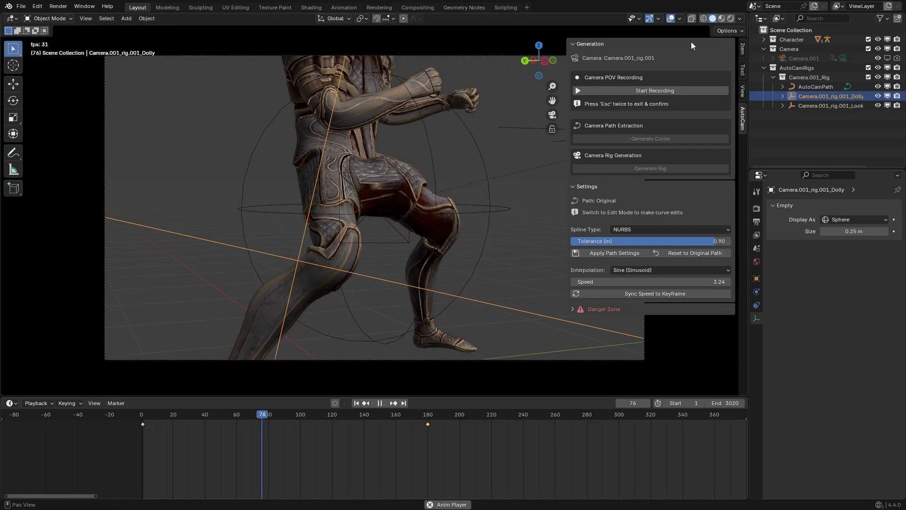
{"action": "key", "text": "n"}
{"action": "left_click", "coordinate": [670, 19]}
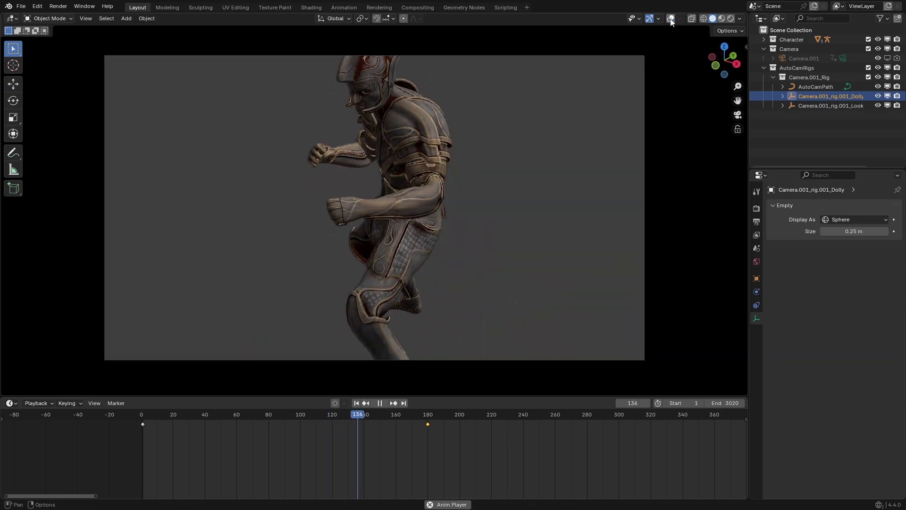
{"action": "left_click", "coordinate": [670, 19]}
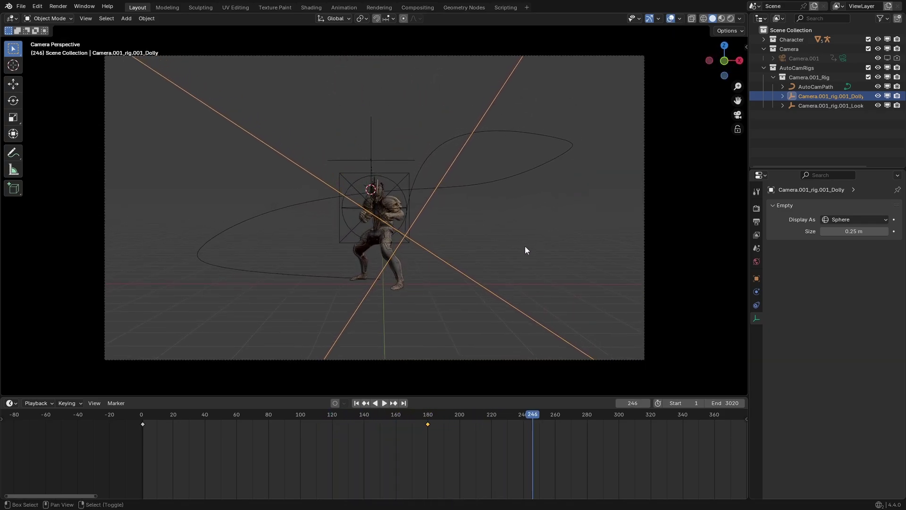
{"action": "left_click_drag", "start_coordinate": [426, 419], "coordinate": [400, 417]}
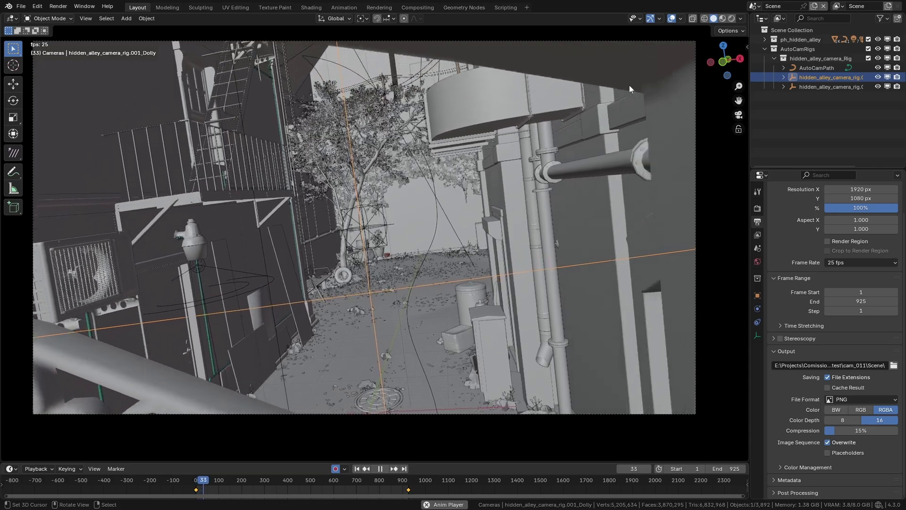
Step: Hide viewport overlays and maximize the 3D viewport for the alley shot
{"action": "left_click", "coordinate": [671, 18]}
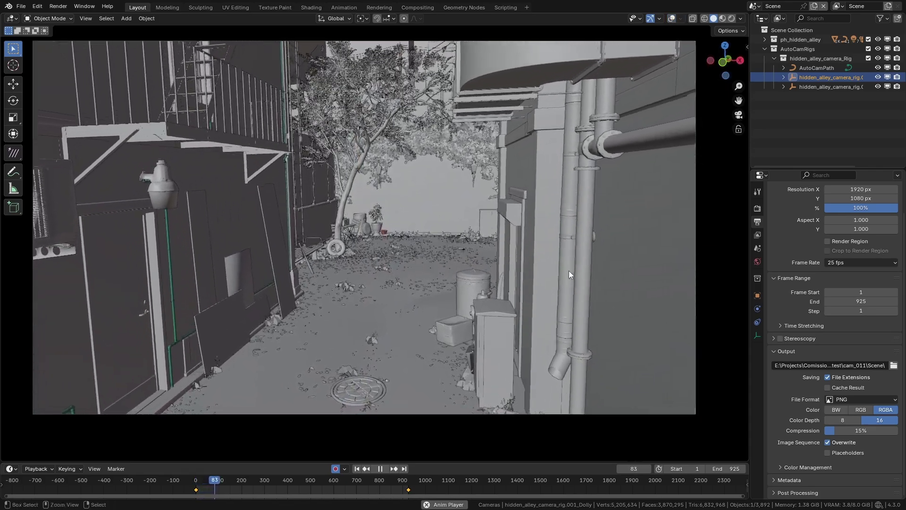
{"action": "key", "text": "ctrl+space"}
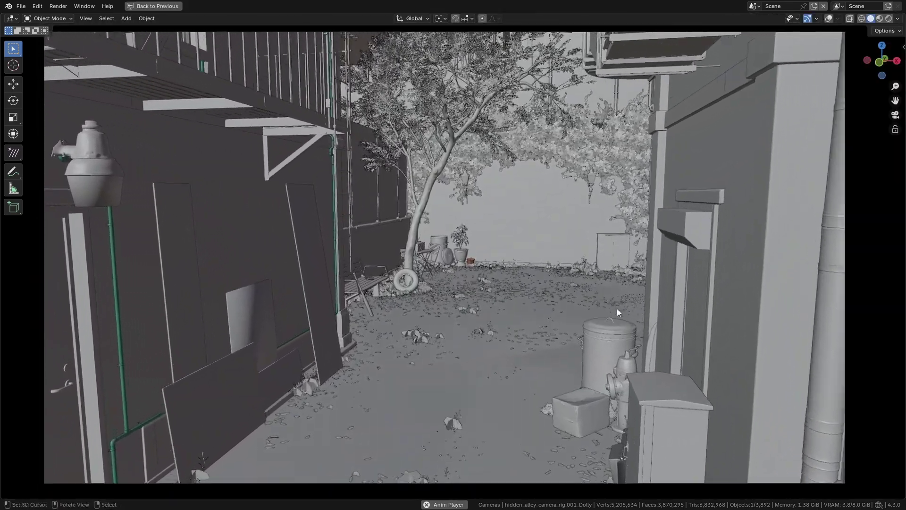